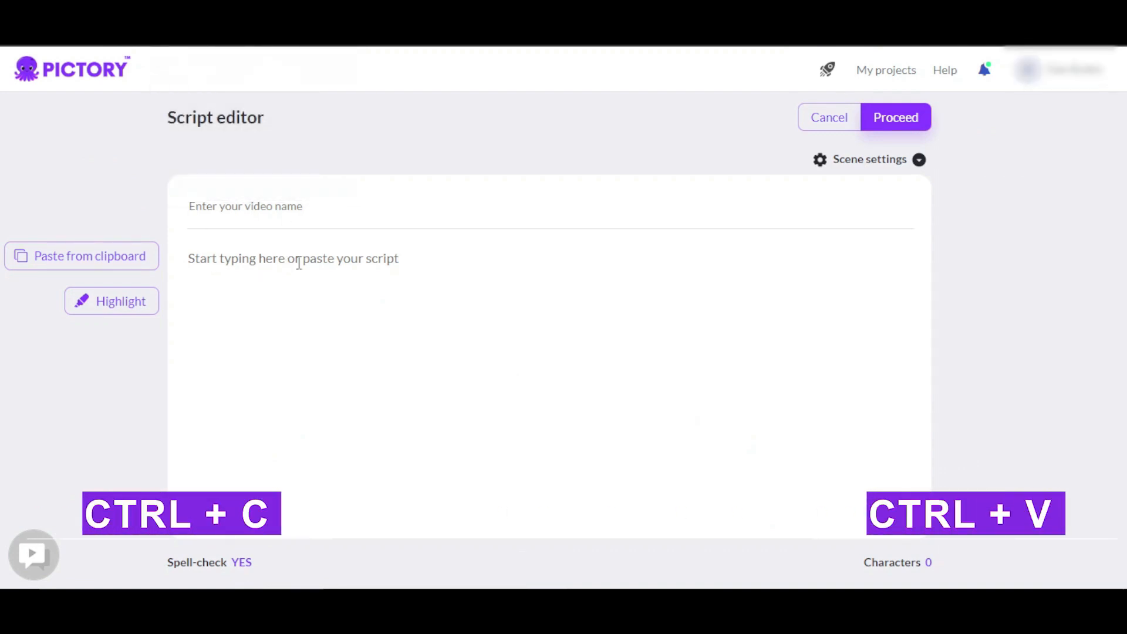
Step: Fill the script editor with the numbered content tips starting with "#1 Put Quality Over Quantity" and proceed to template selection
{"action": "type", "text": "#1 Put Quality Over Quantity #2 Measure and evaluate content #3 Repurpose existing Content #4 Know your target audience #5 Try Different Types of Content #6 Track all your Campaigns and Marketing Efforts #7 Show Studies and Factual Reports #8 Add Content by Users #9 Monitor Competition in your Industry"}
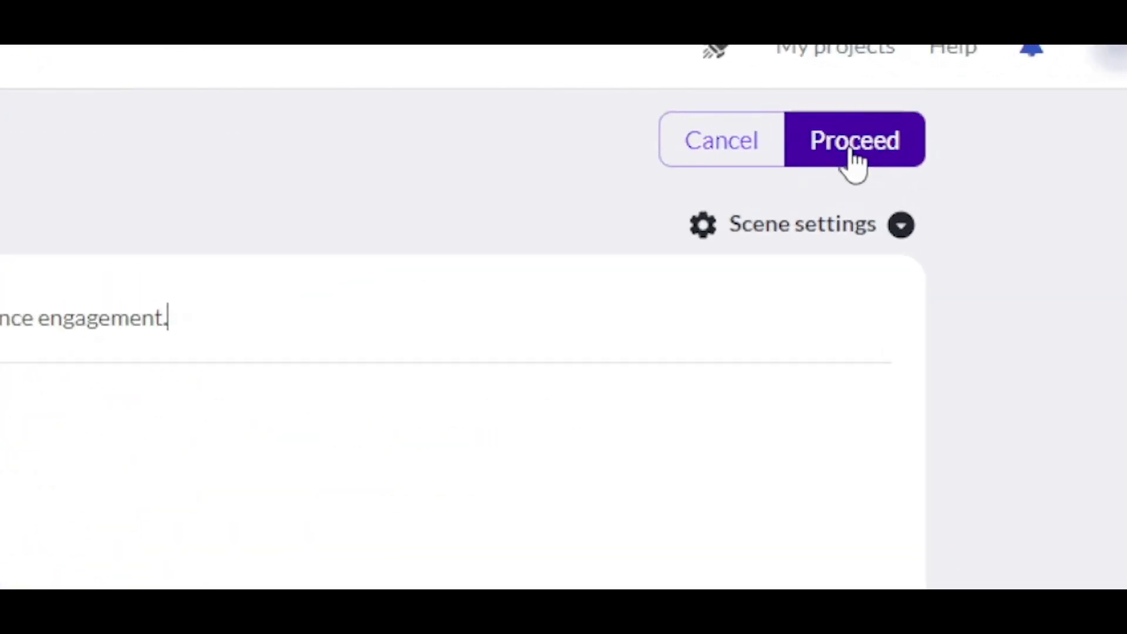
{"action": "left_click", "coordinate": [851, 153]}
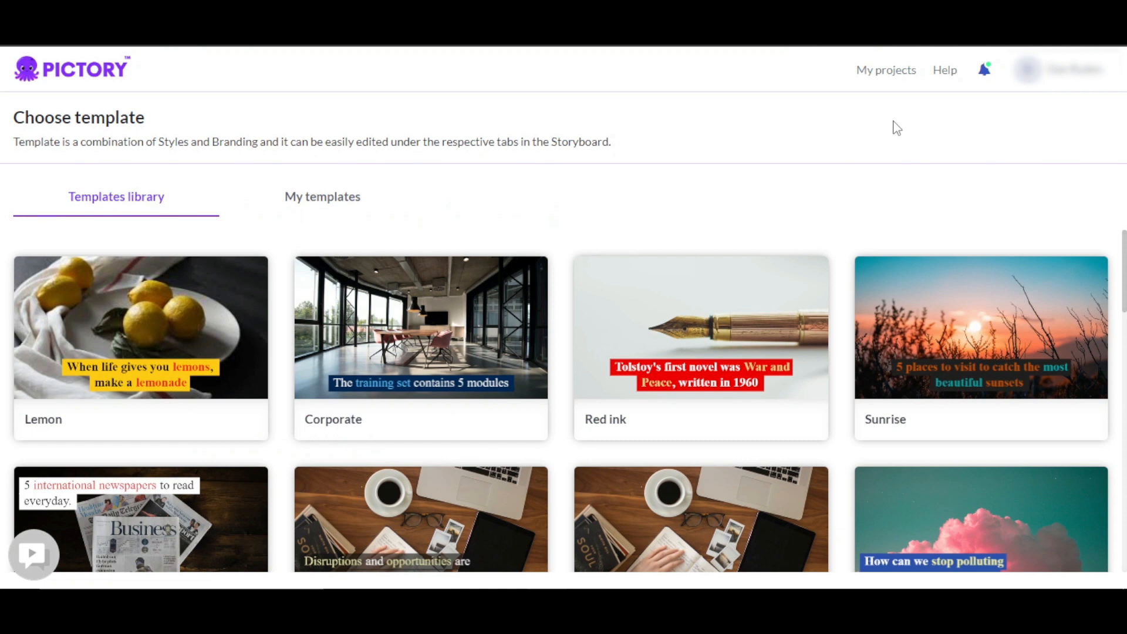
Step: Choose the Print template from the templates library with the 9:16 aspect ratio and continue to the storyboard
{"action": "scroll", "coordinate": [880, 352], "scroll_direction": "down", "scroll_amount": 10}
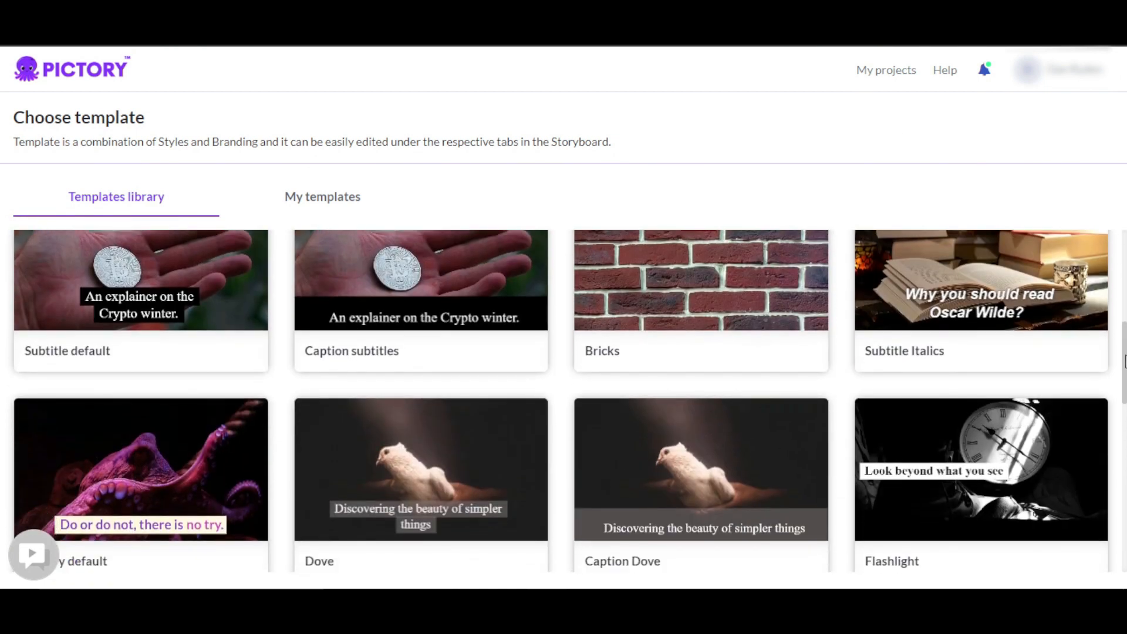
{"action": "left_click_drag", "start_coordinate": [1125, 362], "coordinate": [1126, 446]}
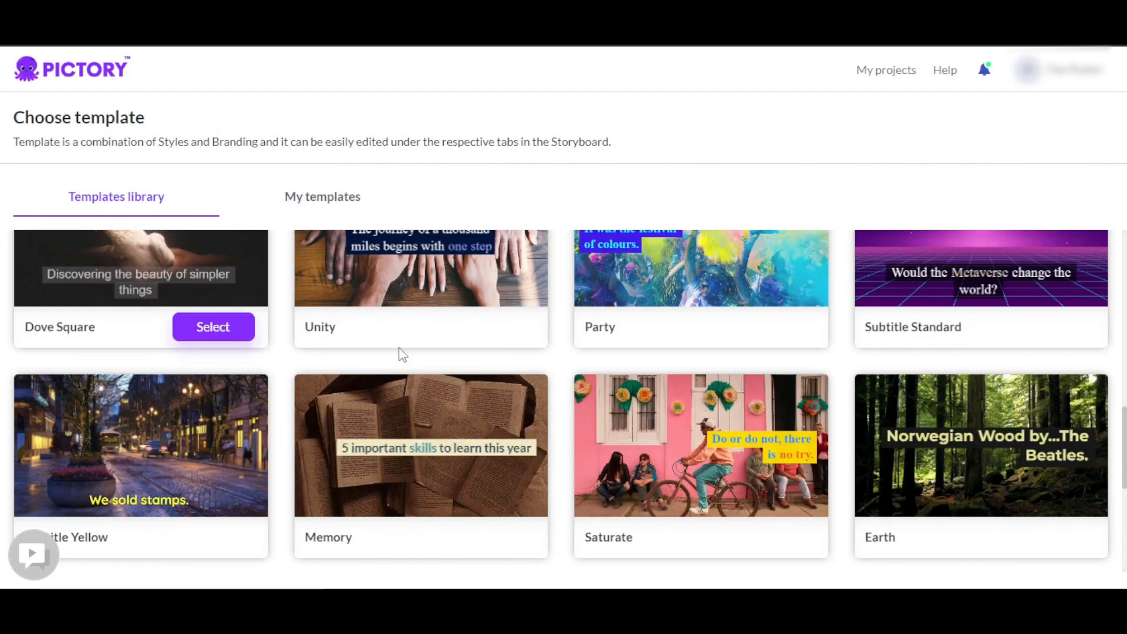
{"action": "left_click_drag", "start_coordinate": [1123, 435], "coordinate": [1124, 285]}
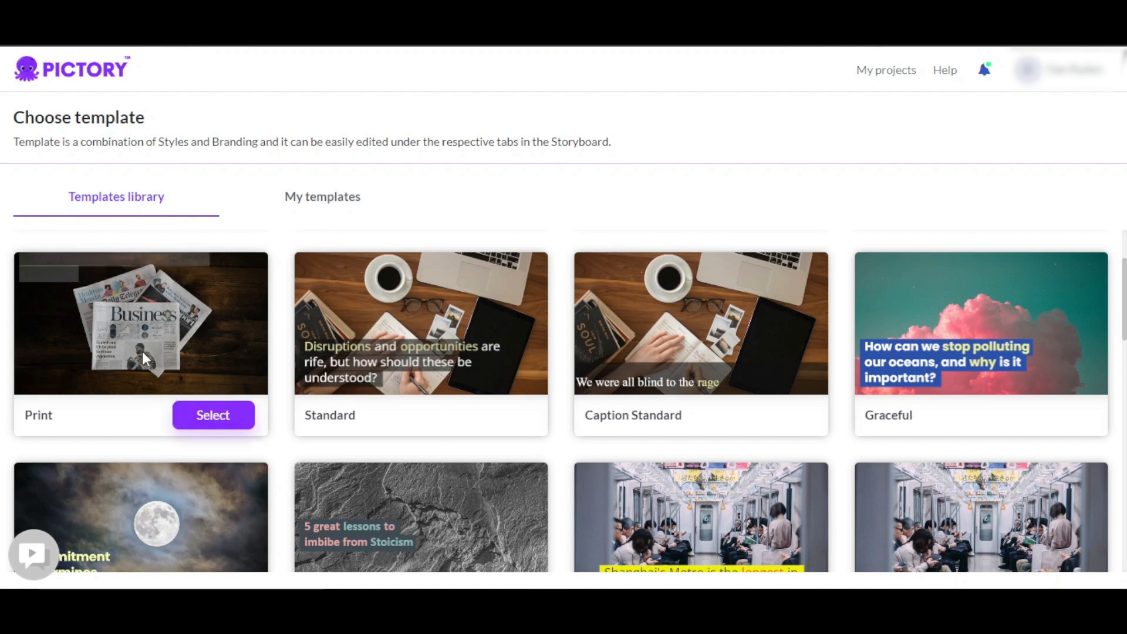
{"action": "left_click", "coordinate": [212, 418]}
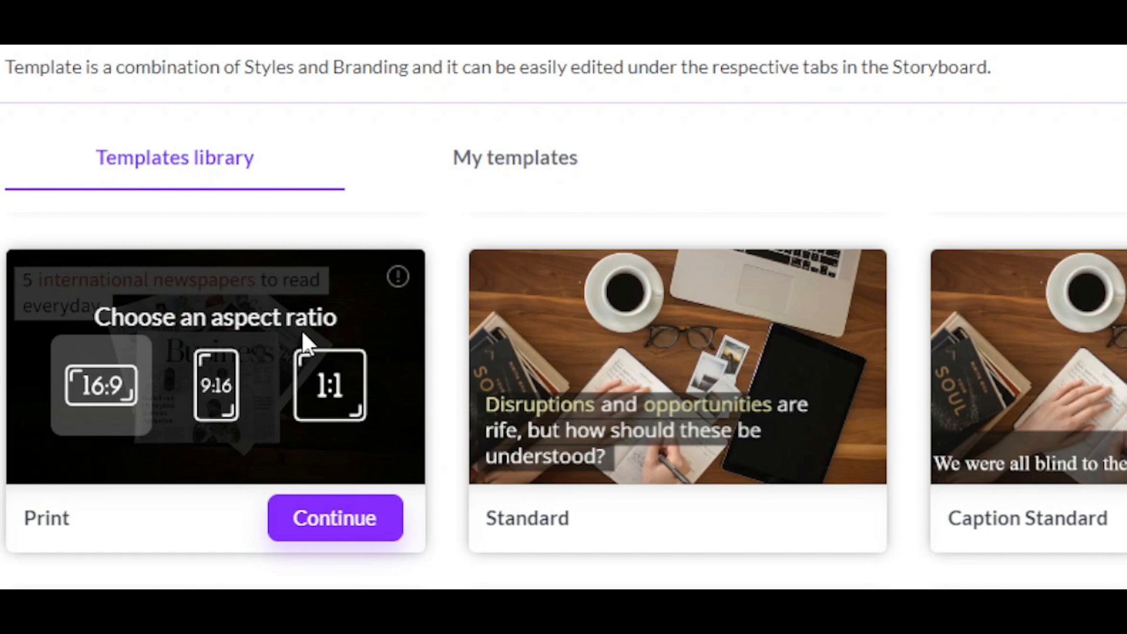
{"action": "left_click", "coordinate": [234, 390]}
{"action": "left_click", "coordinate": [361, 520]}
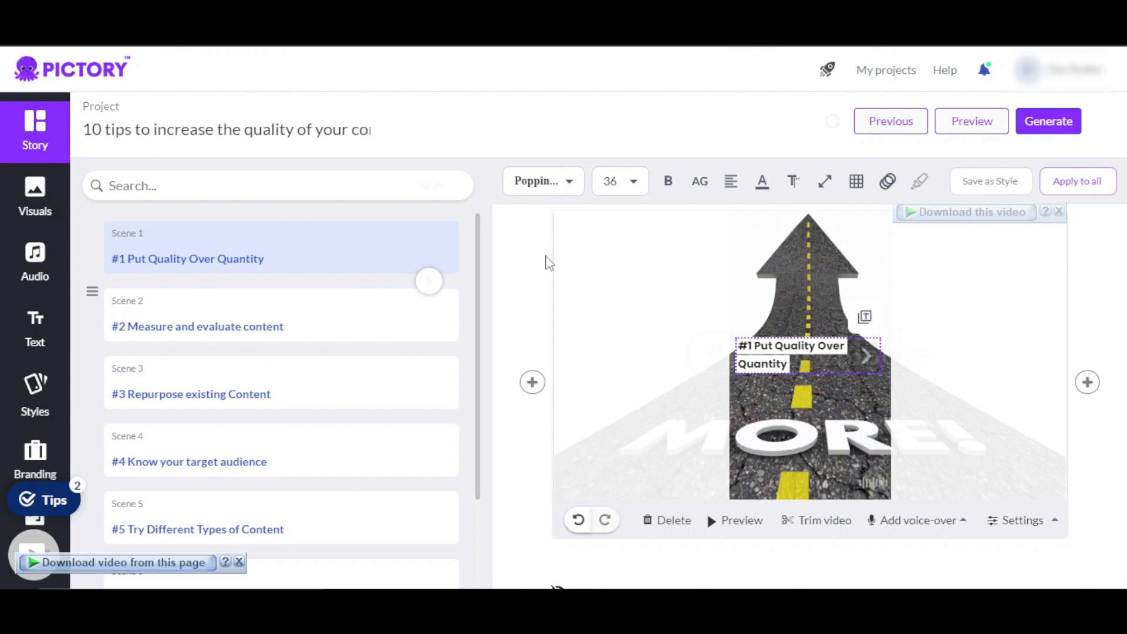
Step: Look through the storyboard's scene list and play a preview of scene 1
{"action": "scroll", "coordinate": [483, 319], "scroll_direction": "down", "scroll_amount": 3}
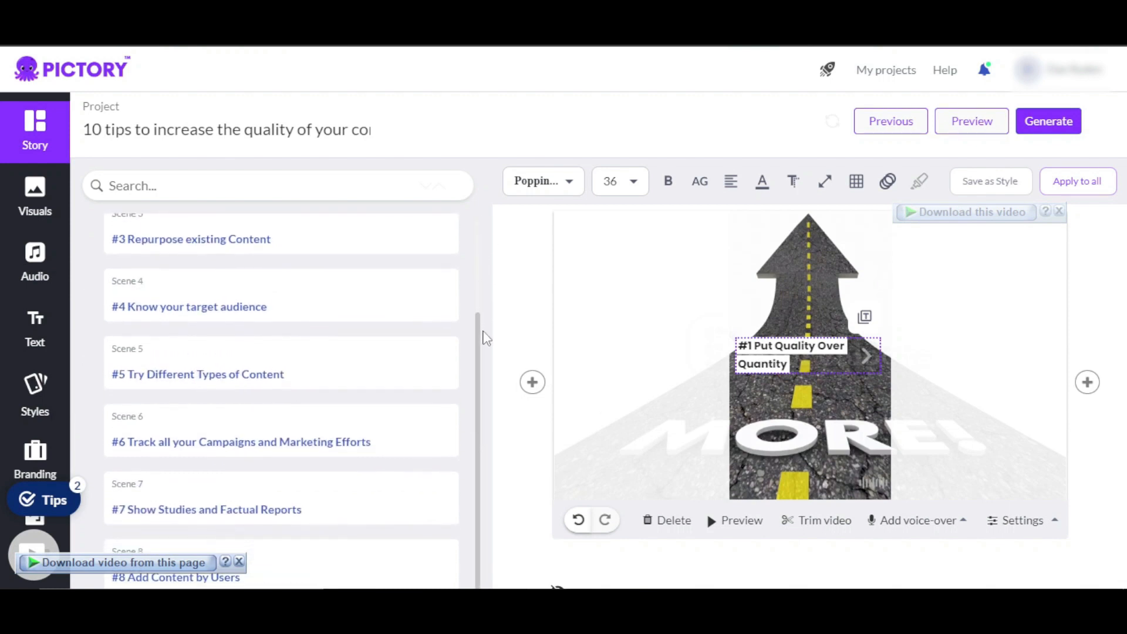
{"action": "scroll", "coordinate": [484, 340], "scroll_direction": "up", "scroll_amount": 3}
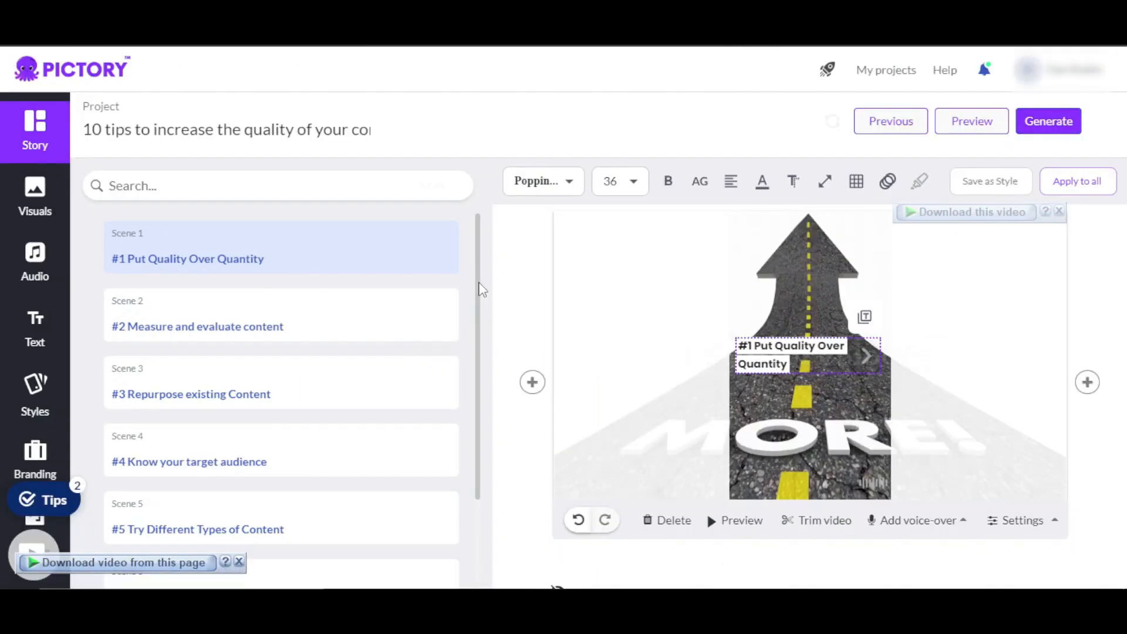
{"action": "left_click_drag", "start_coordinate": [630, 284], "coordinate": [622, 466]}
{"action": "left_click_drag", "start_coordinate": [474, 429], "coordinate": [500, 234]}
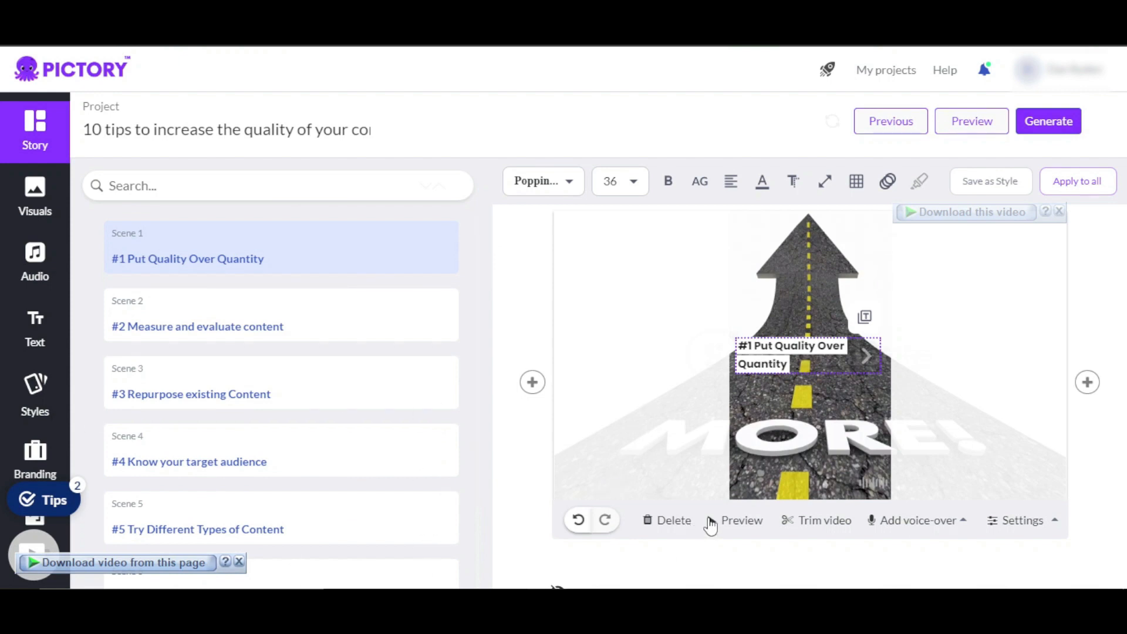
{"action": "left_click", "coordinate": [711, 521]}
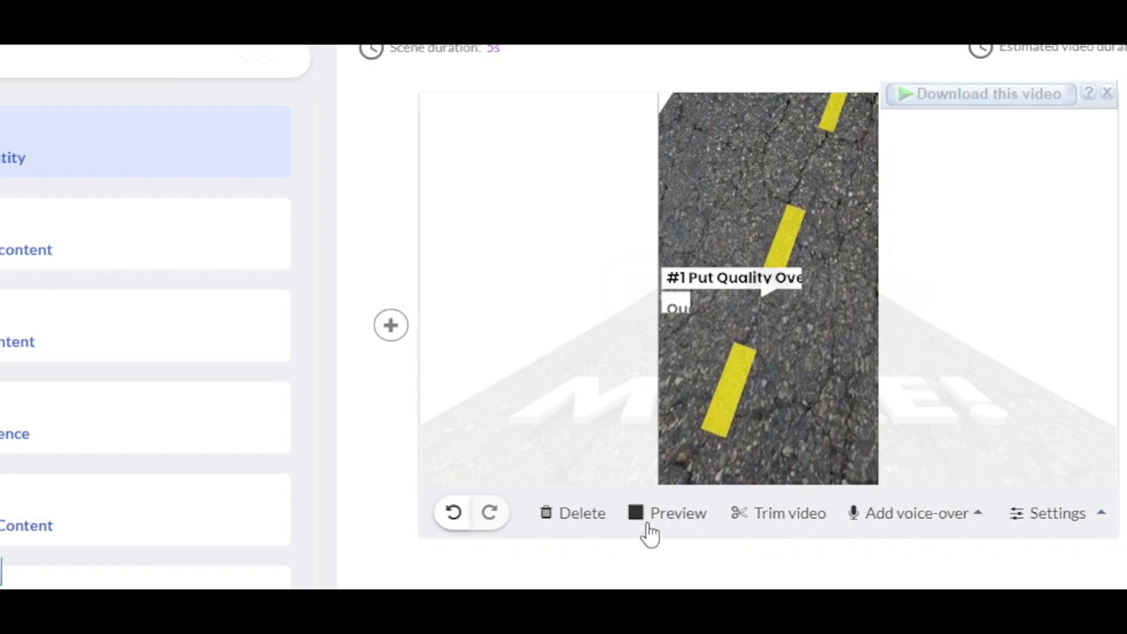
Step: Move the "#1 Put Quality Over Quantity" caption higher in scene 1's frame
{"action": "mouse_move", "coordinate": [1102, 534]}
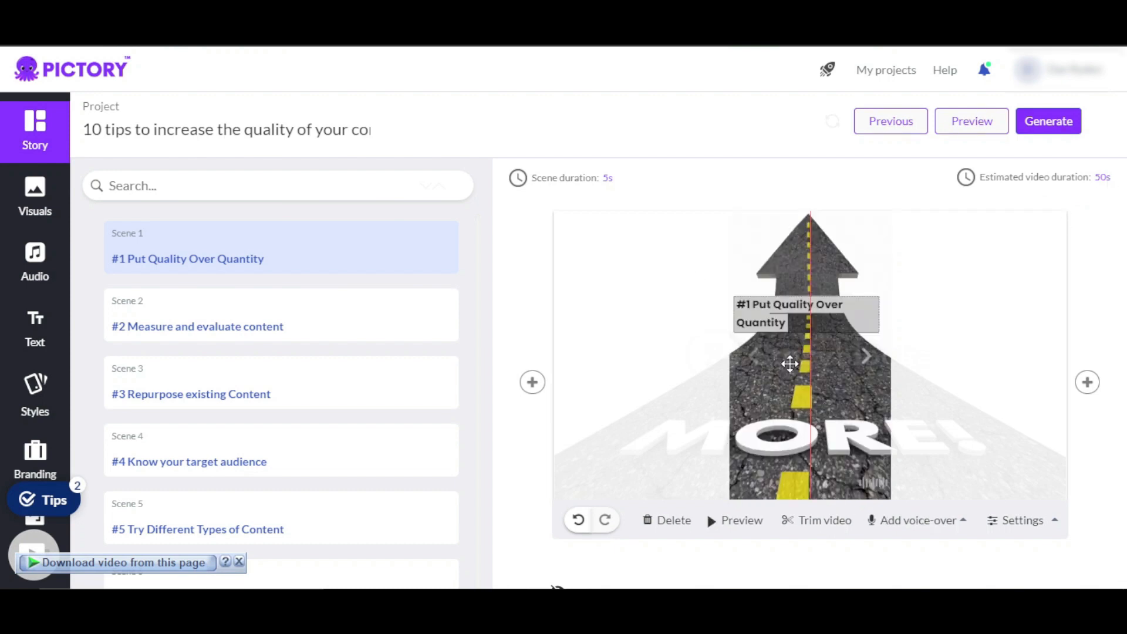
{"action": "left_click", "coordinate": [804, 311]}
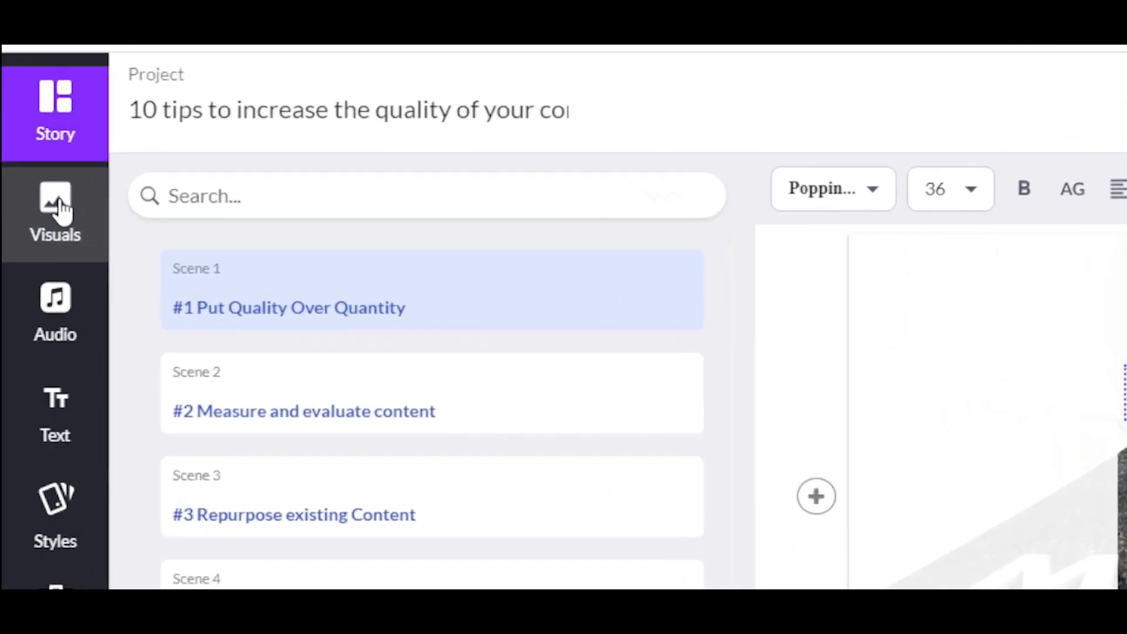
Step: Replace scene 1's visual with the library video of the bearded man in a grey jacket and adjust its horizontal framing
{"action": "left_click", "coordinate": [38, 194]}
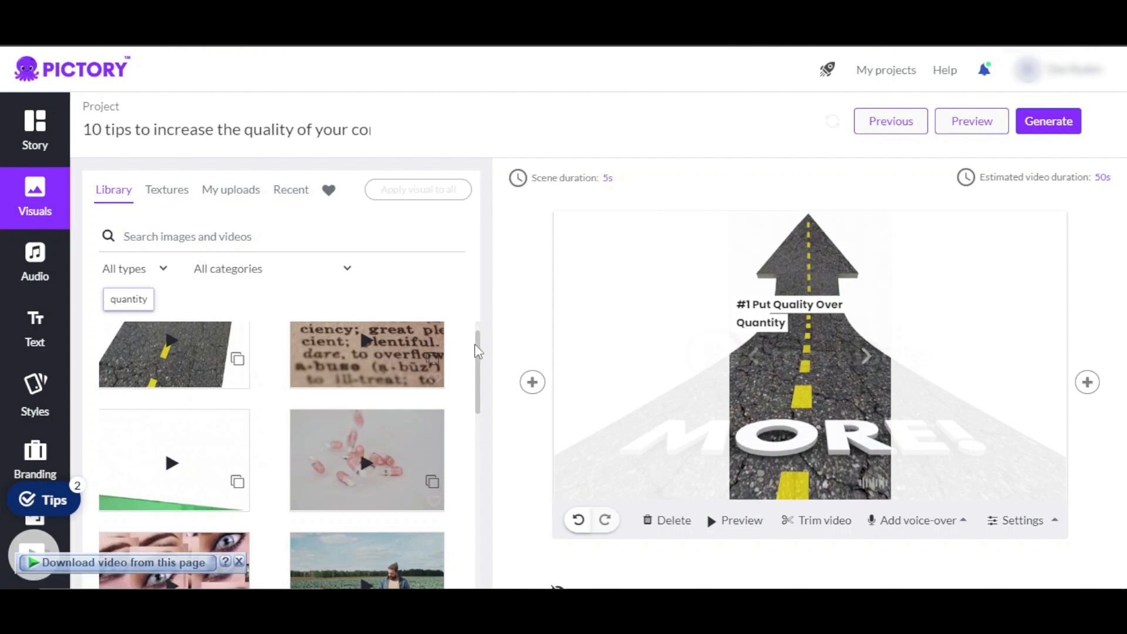
{"action": "left_click_drag", "start_coordinate": [479, 352], "coordinate": [476, 274]}
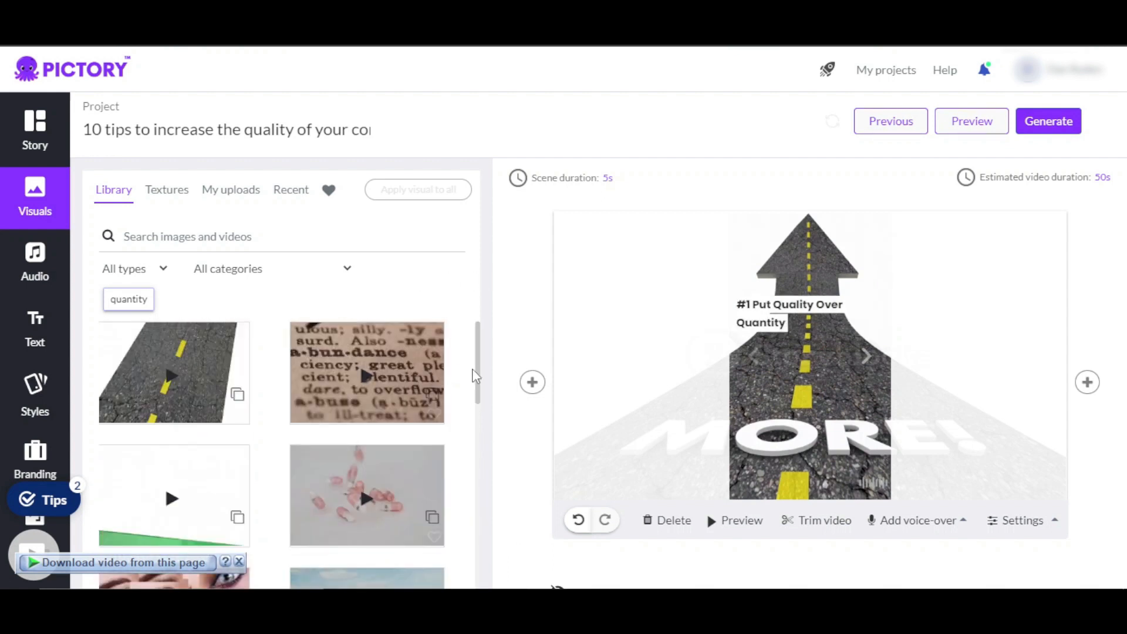
{"action": "left_click_drag", "start_coordinate": [478, 399], "coordinate": [475, 473]}
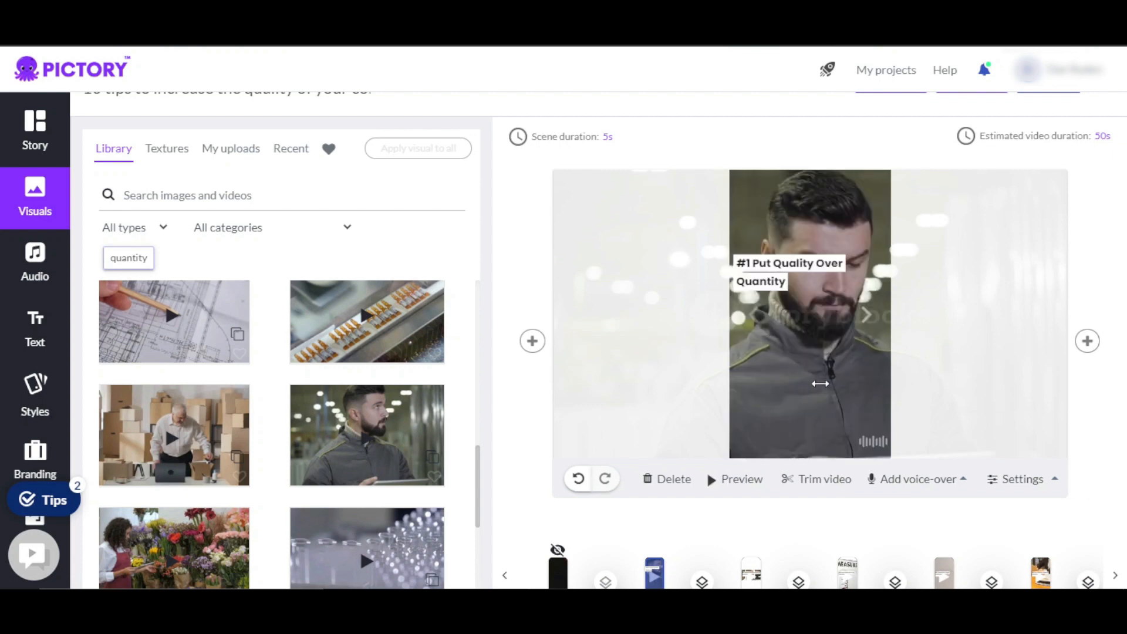
{"action": "left_click_drag", "start_coordinate": [819, 385], "coordinate": [785, 402]}
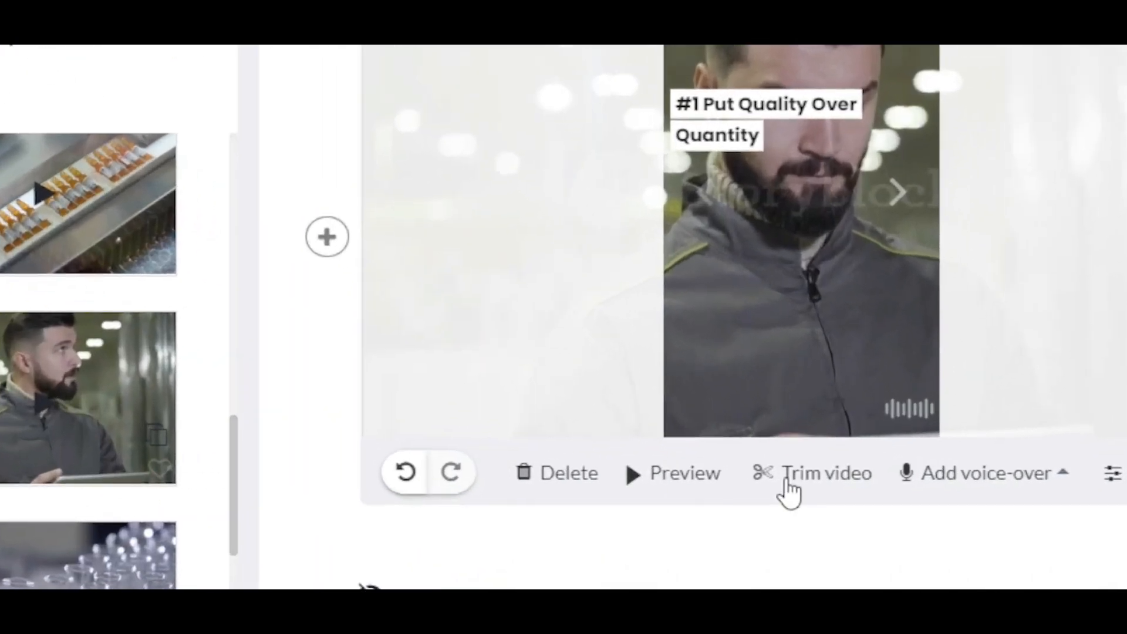
Step: Inspect the trim controls for scene 1's video and close them without trimming
{"action": "left_click", "coordinate": [795, 480]}
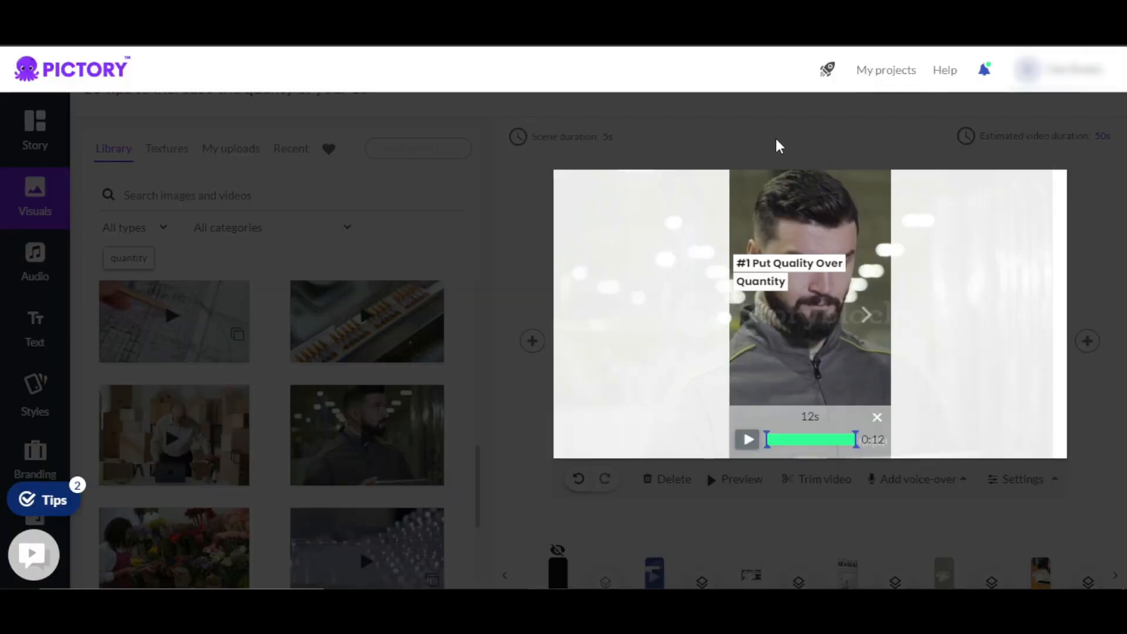
{"action": "left_click", "coordinate": [877, 414]}
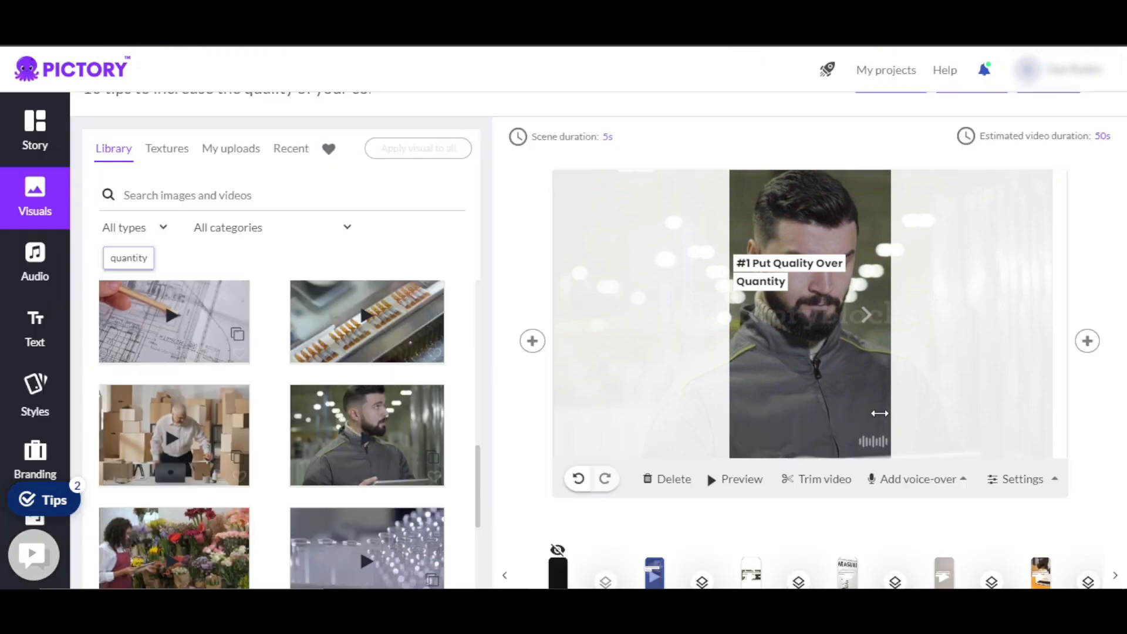
{"action": "left_click", "coordinate": [608, 138]}
{"action": "scroll", "coordinate": [481, 352], "scroll_direction": "up", "scroll_amount": 5}
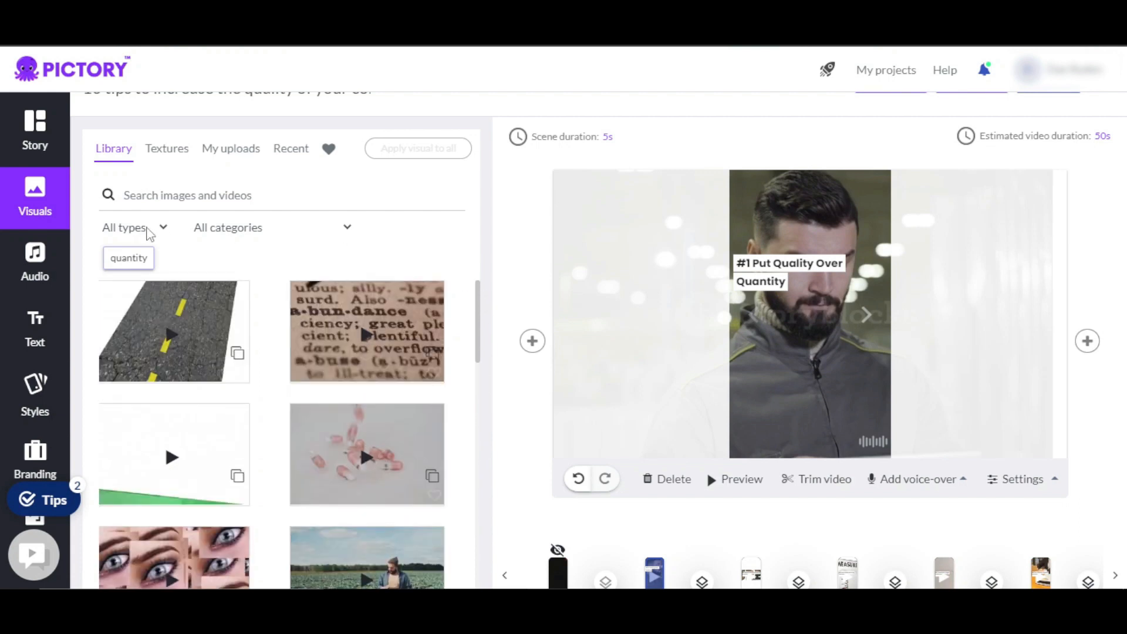
Step: Lower the background music volume to 6% in the audio settings
{"action": "left_click", "coordinate": [37, 263]}
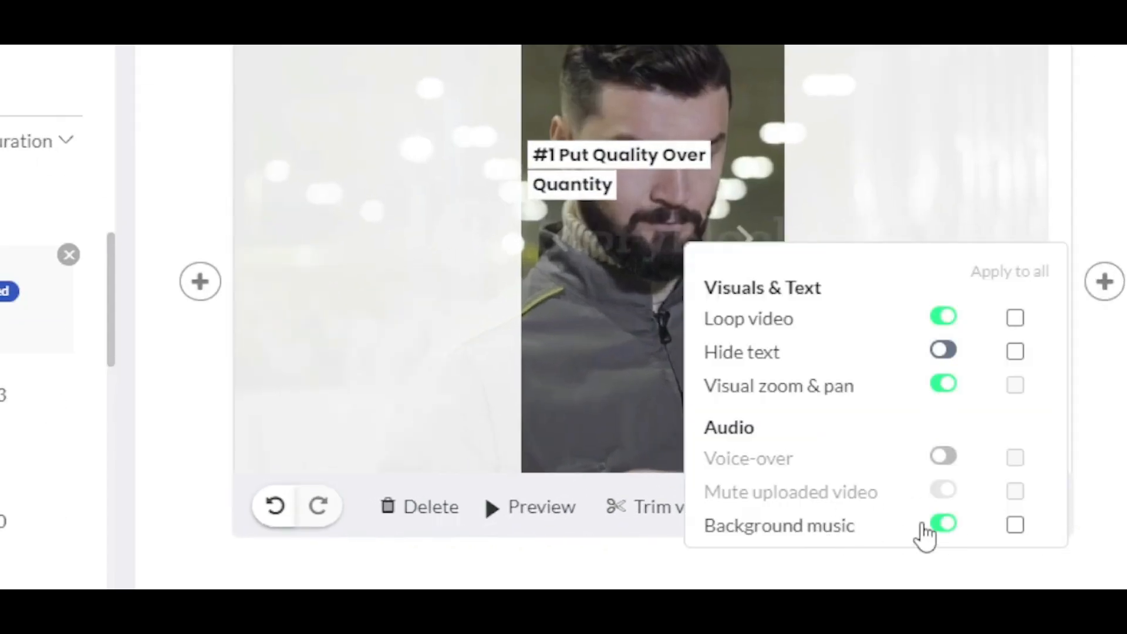
{"action": "left_click", "coordinate": [416, 221]}
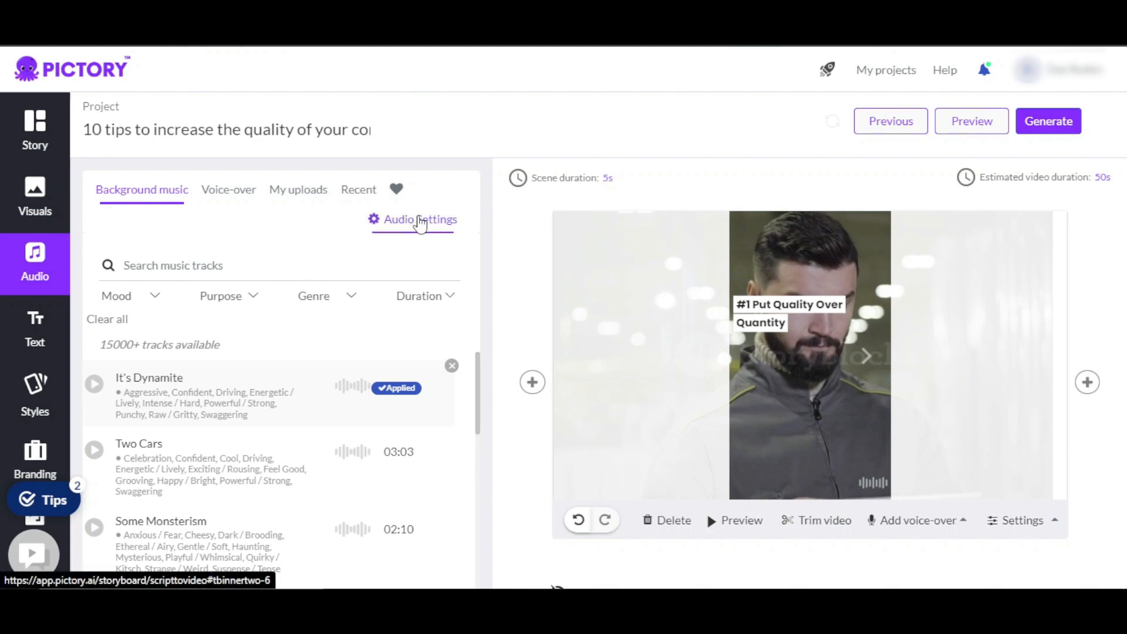
{"action": "left_click_drag", "start_coordinate": [431, 291], "coordinate": [236, 300]}
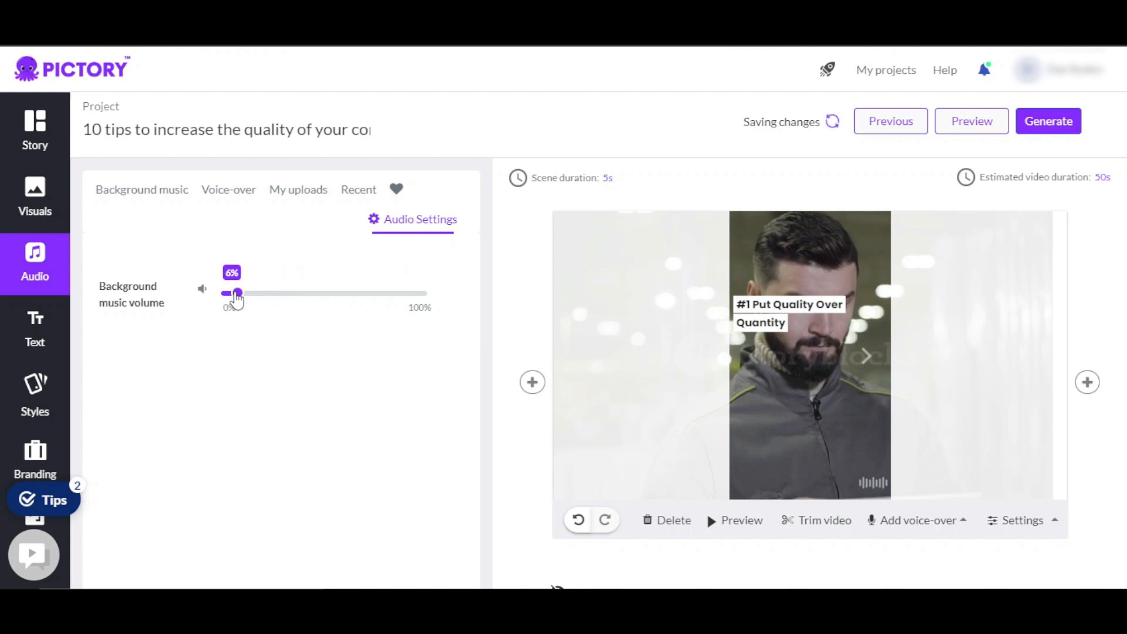
Step: Browse the AI voice-over tracks available for the video
{"action": "left_click", "coordinate": [229, 191]}
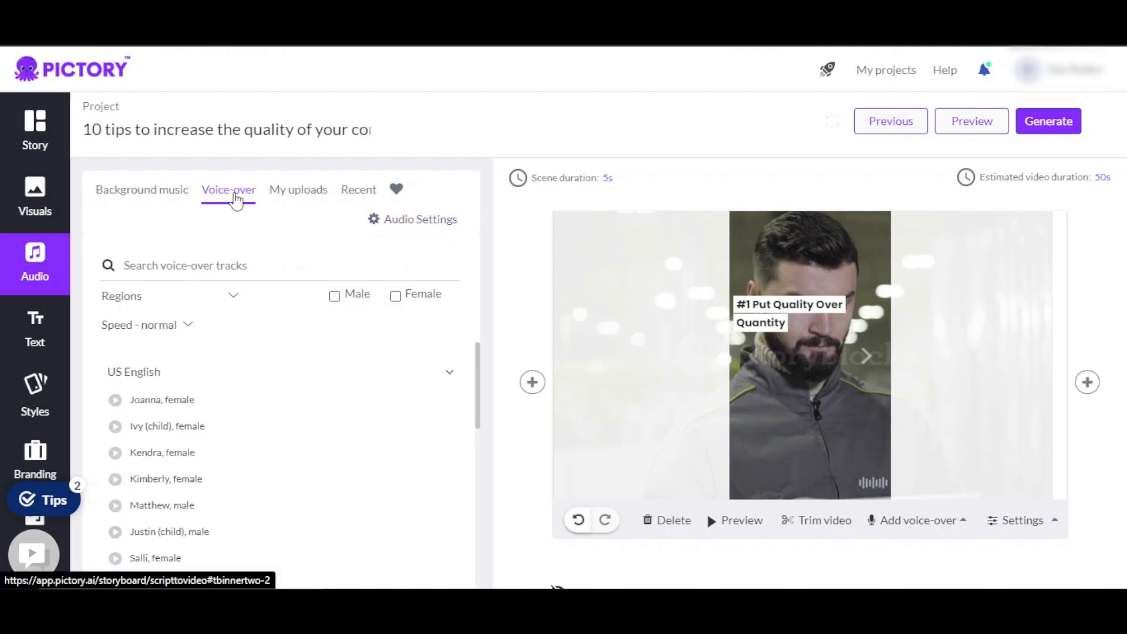
{"action": "scroll", "coordinate": [479, 456], "scroll_direction": "down", "scroll_amount": 5}
{"action": "left_click_drag", "start_coordinate": [482, 457], "coordinate": [483, 344]}
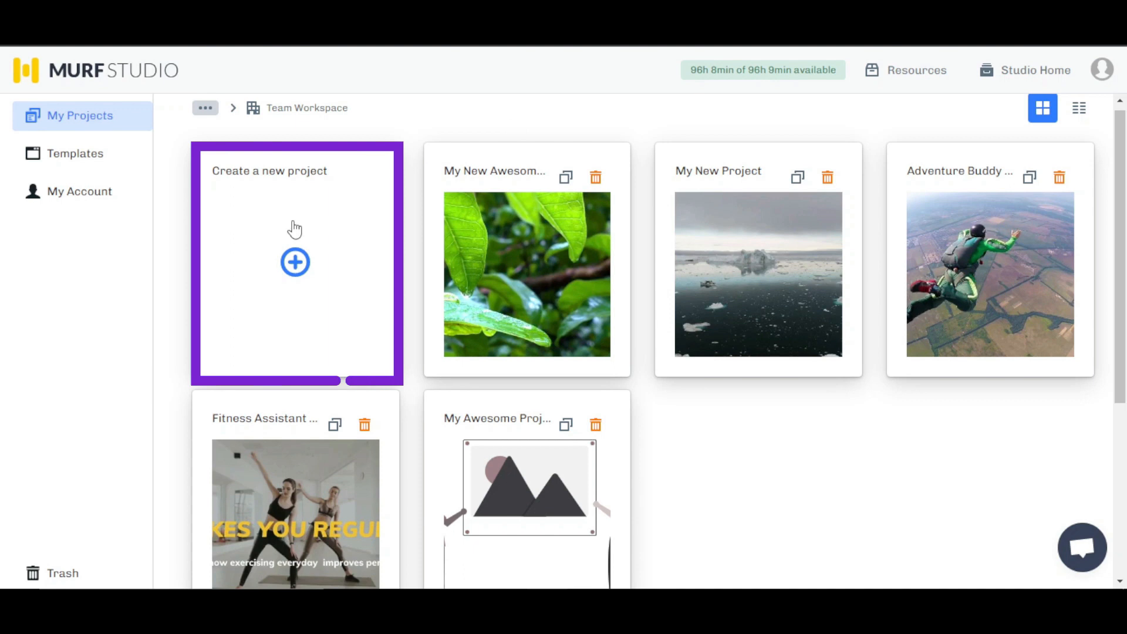
Step: Switch to Murf Studio and start a new project titled "10 tips for the videos"
{"action": "left_click", "coordinate": [297, 263]}
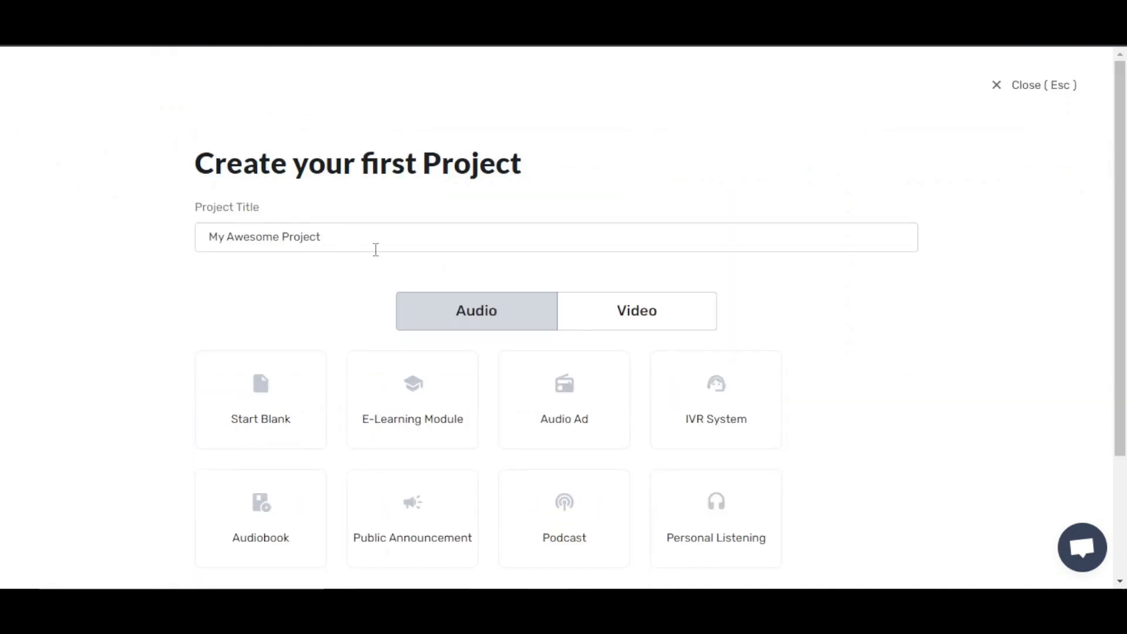
{"action": "key", "text": "BackSpace"}
{"action": "key", "text": "BackSpace"}
{"action": "key", "text": "BackSpace"}
{"action": "key", "text": "BackSpace"}
{"action": "key", "text": "BackSpace"}
{"action": "key", "text": "BackSpace"}
{"action": "key", "text": "BackSpace"}
{"action": "key", "text": "BackSpace"}
{"action": "key", "text": "BackSpace"}
{"action": "key", "text": "BackSpace"}
{"action": "key", "text": "BackSpace"}
{"action": "key", "text": "BackSpace"}
{"action": "key", "text": "BackSpace"}
{"action": "key", "text": "BackSpace"}
{"action": "key", "text": "BackSpace"}
{"action": "key", "text": "BackSpace"}
{"action": "type", "text": "10 tips for the videos"}
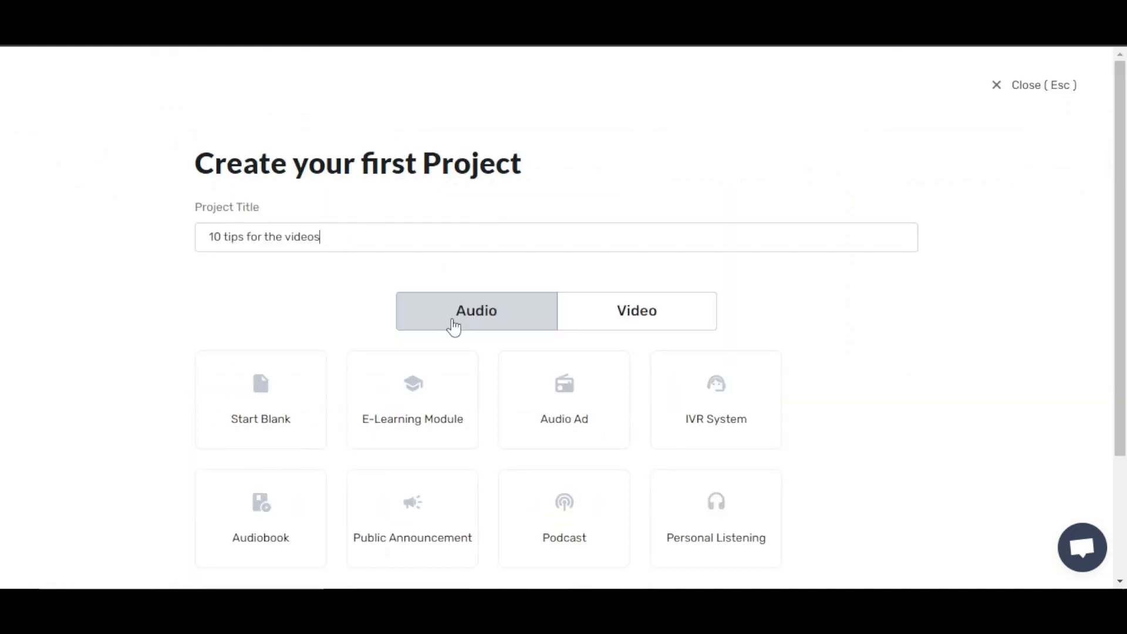
Step: Create the project as an audio project using the Start Blank type
{"action": "scroll", "coordinate": [443, 323], "scroll_direction": "down", "scroll_amount": 3}
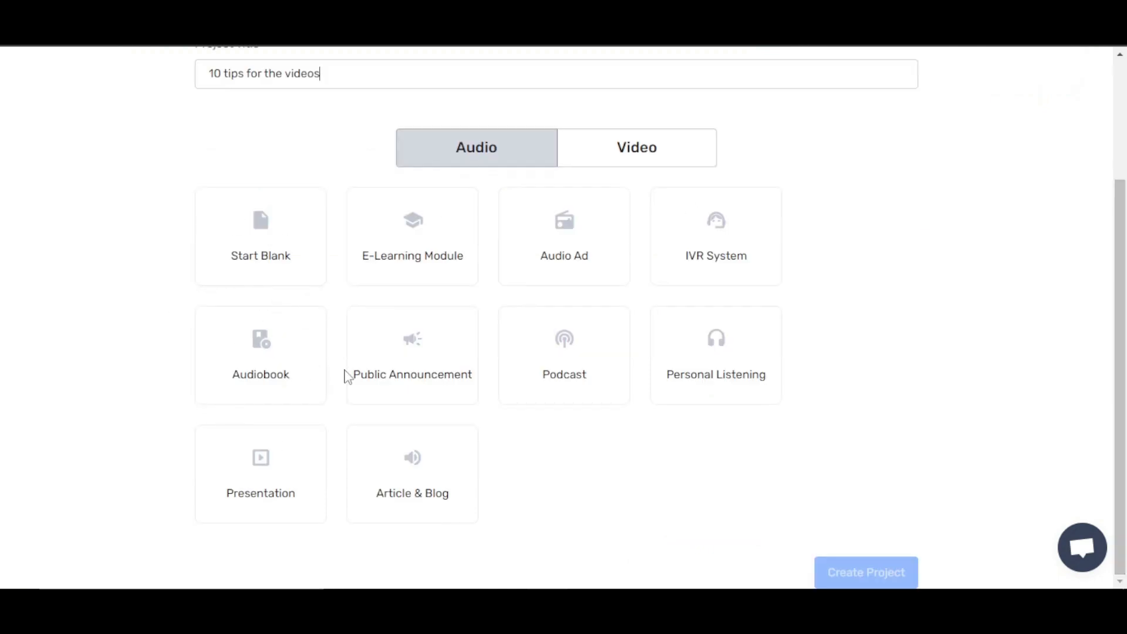
{"action": "left_click", "coordinate": [272, 228]}
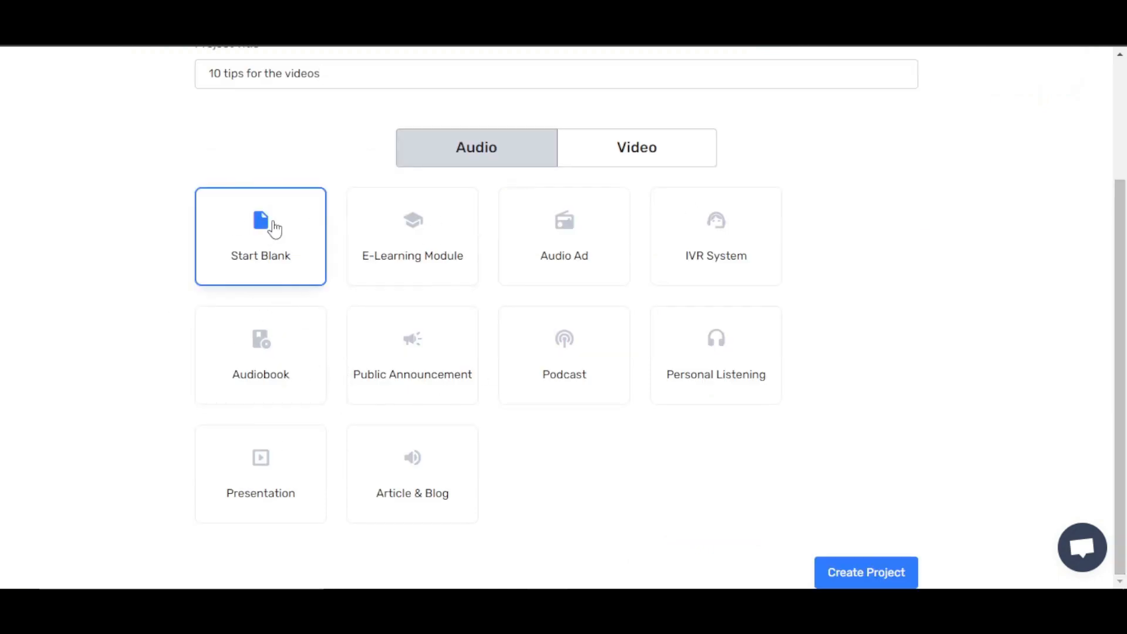
{"action": "left_click", "coordinate": [865, 578]}
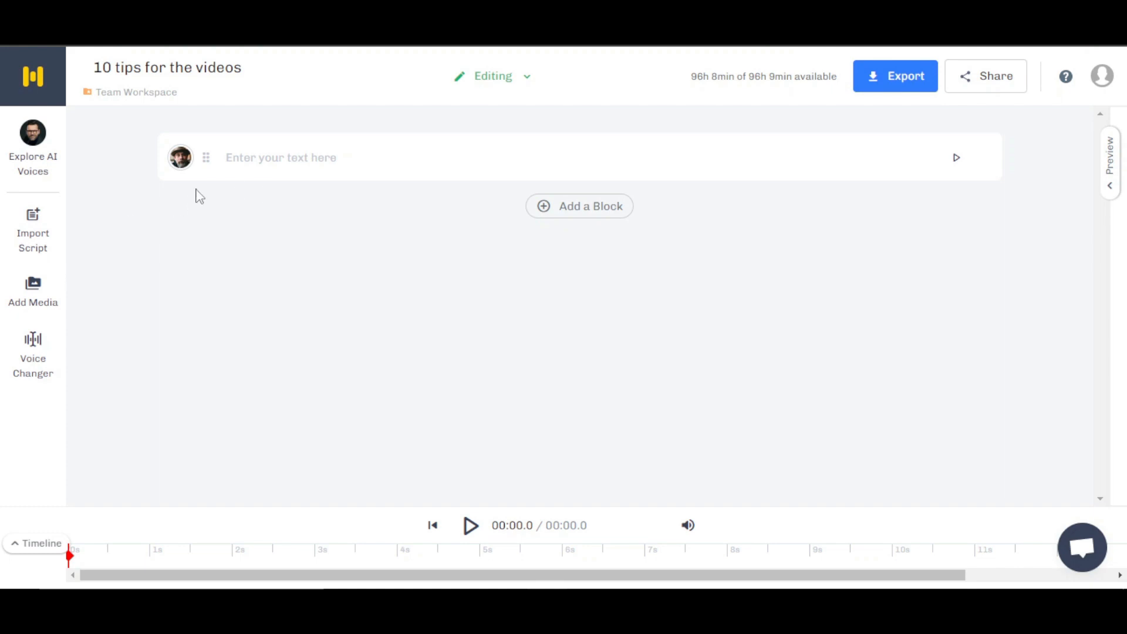
Step: Paste the ten-tip script into the empty text block, split by sentences
{"action": "left_click", "coordinate": [34, 248]}
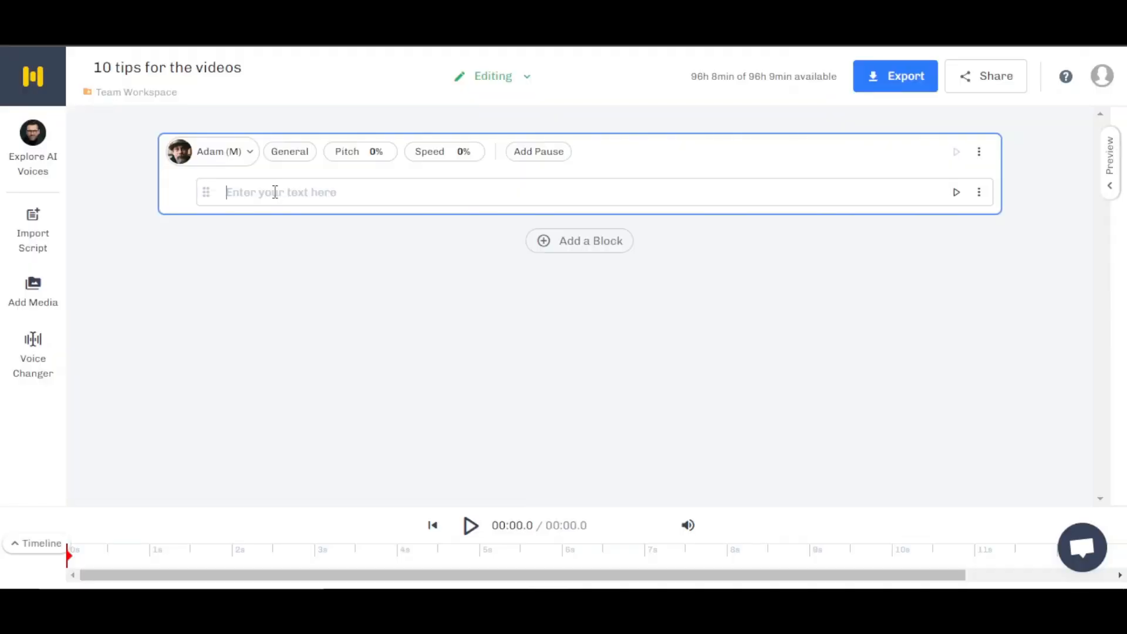
{"action": "right_click", "coordinate": [275, 192]}
{"action": "left_click", "coordinate": [364, 317]}
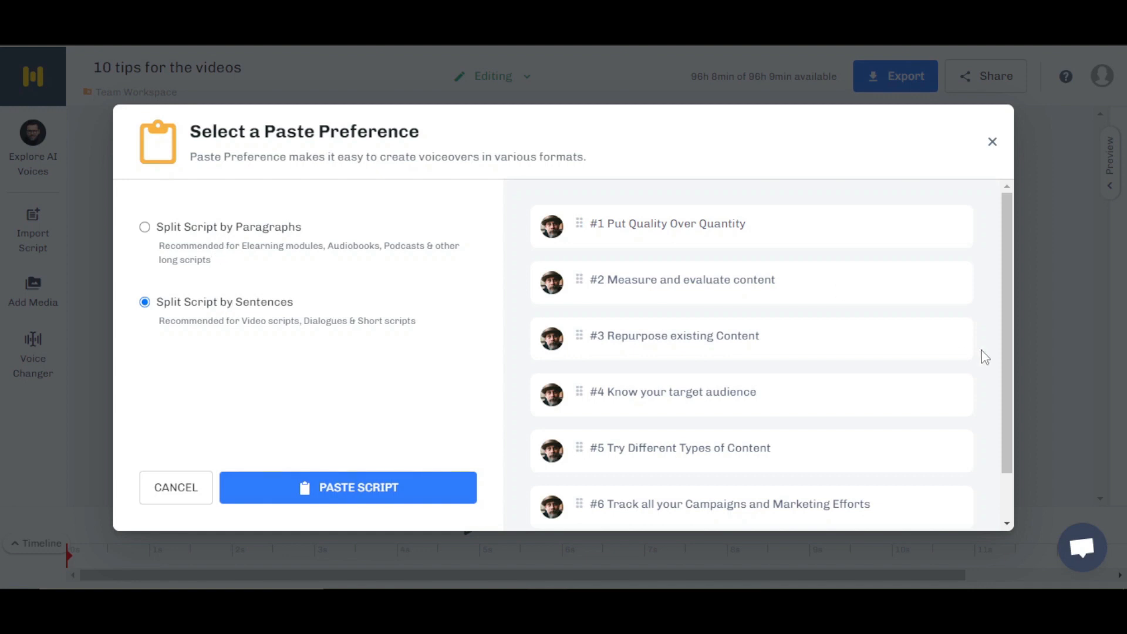
{"action": "left_click_drag", "start_coordinate": [1009, 322], "coordinate": [1008, 254]}
{"action": "left_click", "coordinate": [352, 493]}
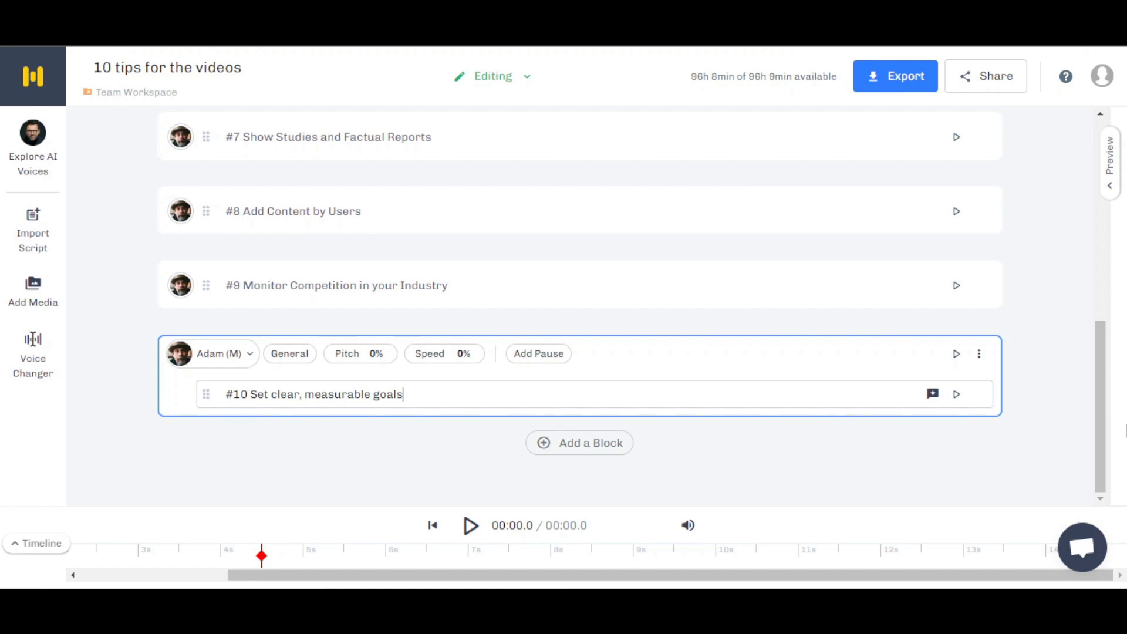
Step: Choose a different voice for the first block and filter the voices to female and the Young age group
{"action": "left_click_drag", "start_coordinate": [1099, 414], "coordinate": [1100, 183]}
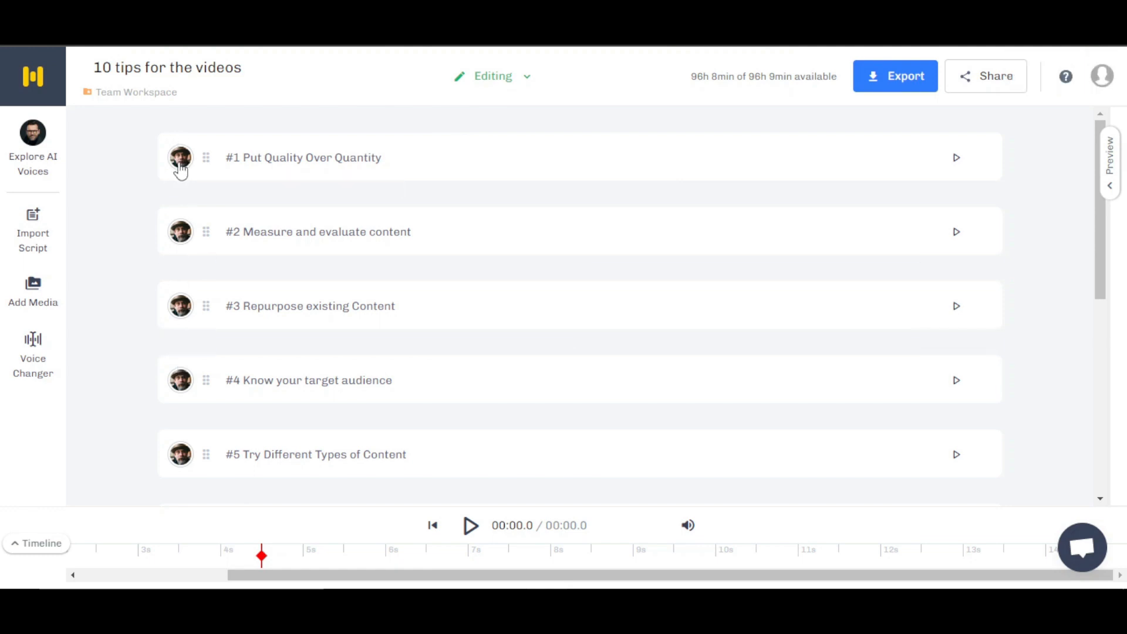
{"action": "left_click", "coordinate": [180, 169]}
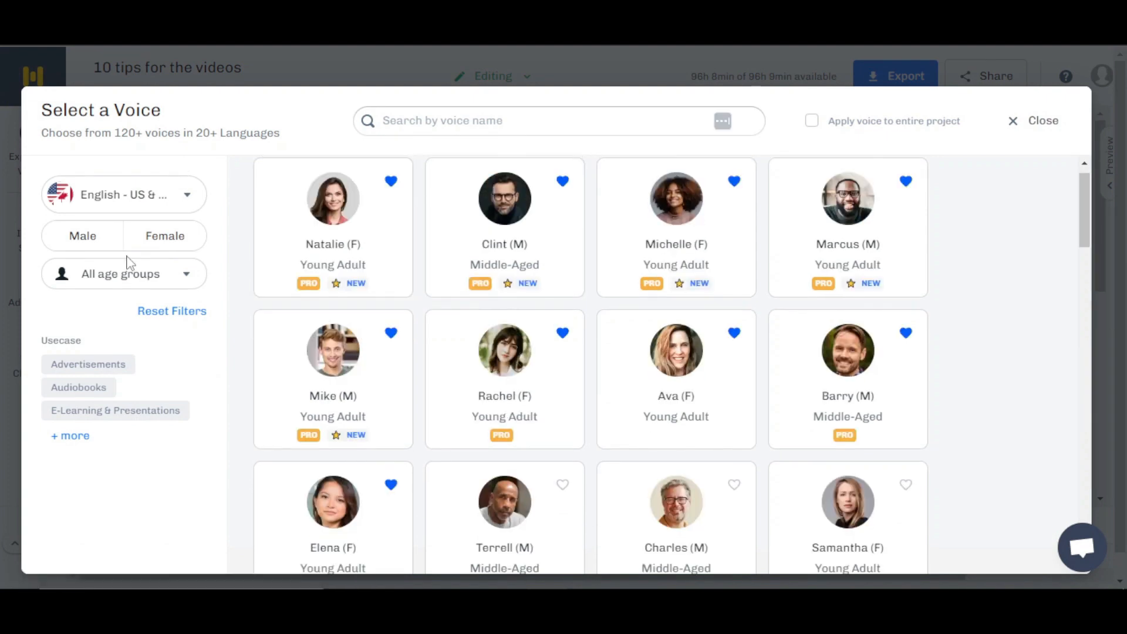
{"action": "left_click", "coordinate": [165, 245]}
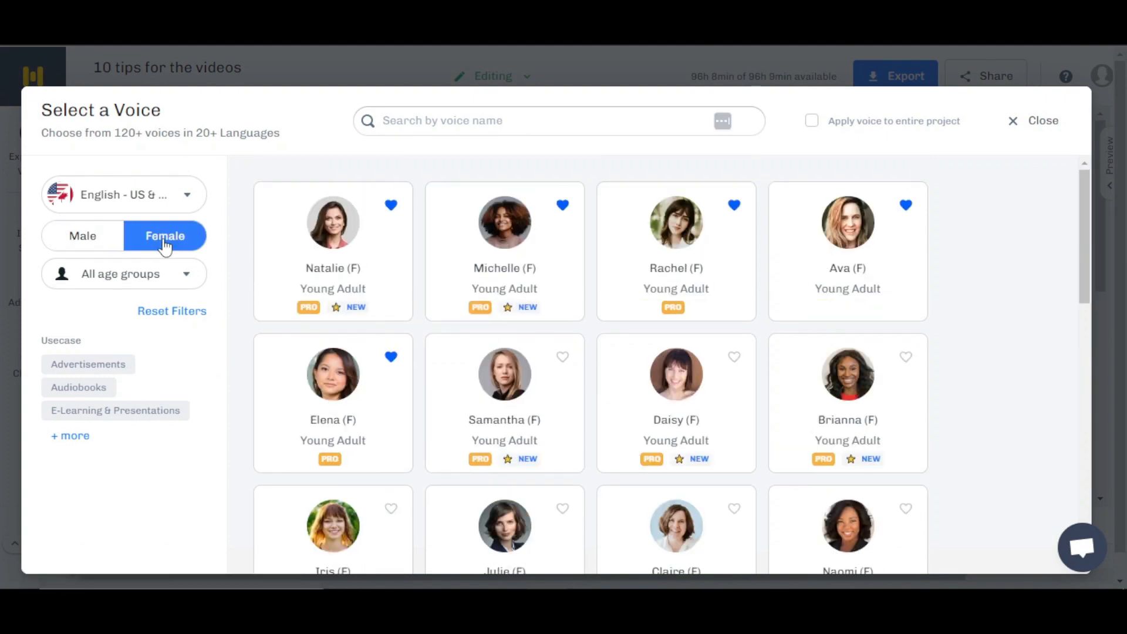
{"action": "scroll", "coordinate": [158, 241], "scroll_direction": "down", "scroll_amount": 2}
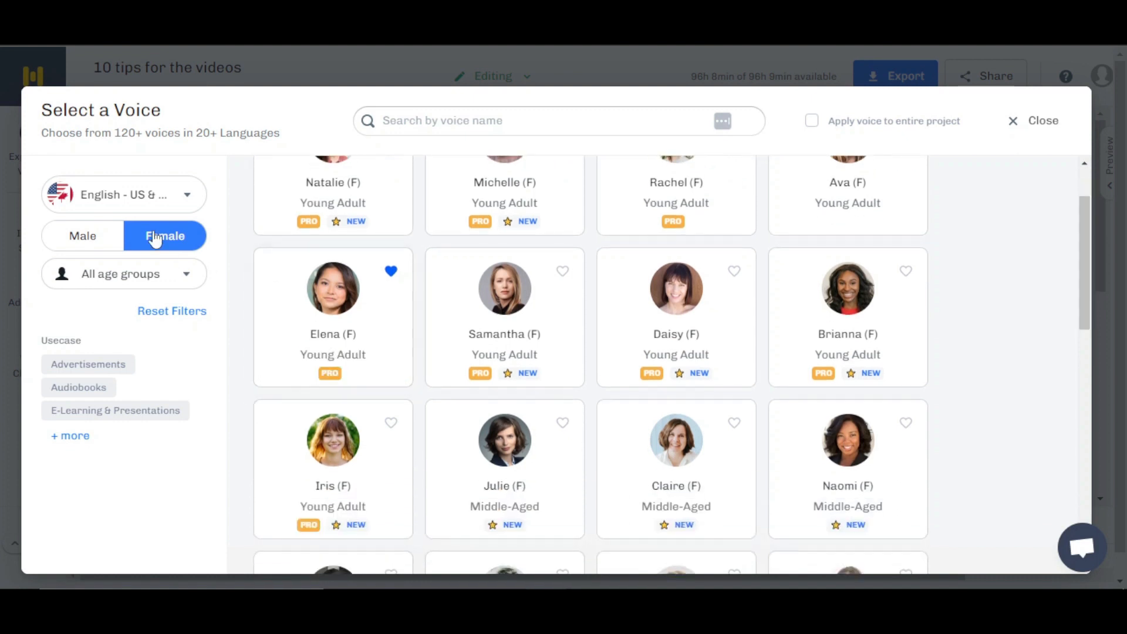
{"action": "left_click", "coordinate": [185, 273]}
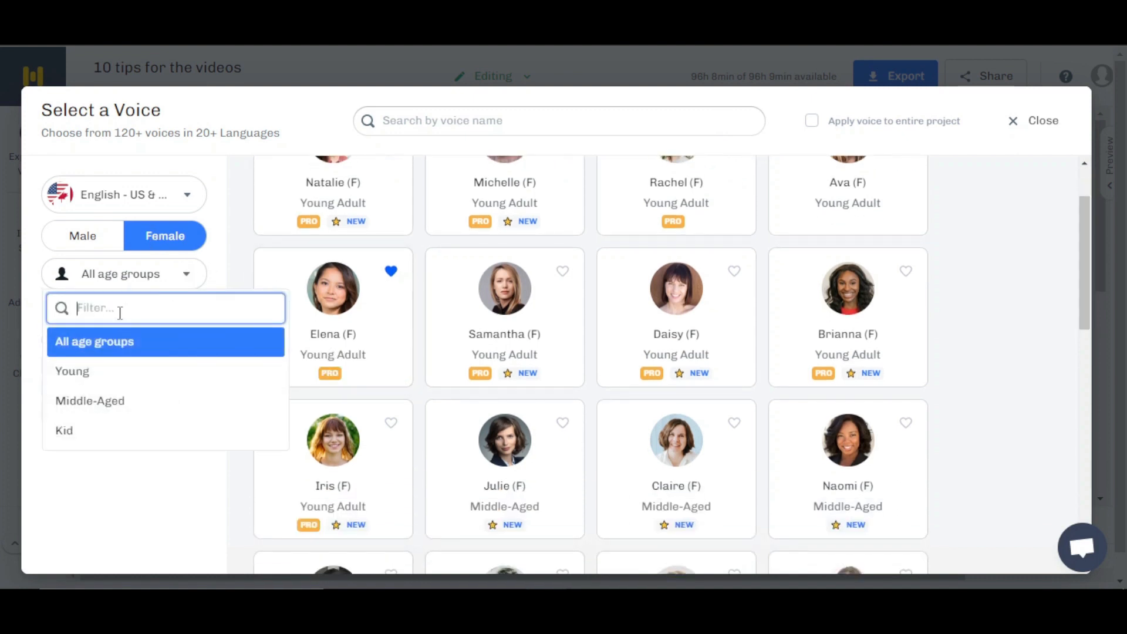
{"action": "left_click", "coordinate": [101, 373]}
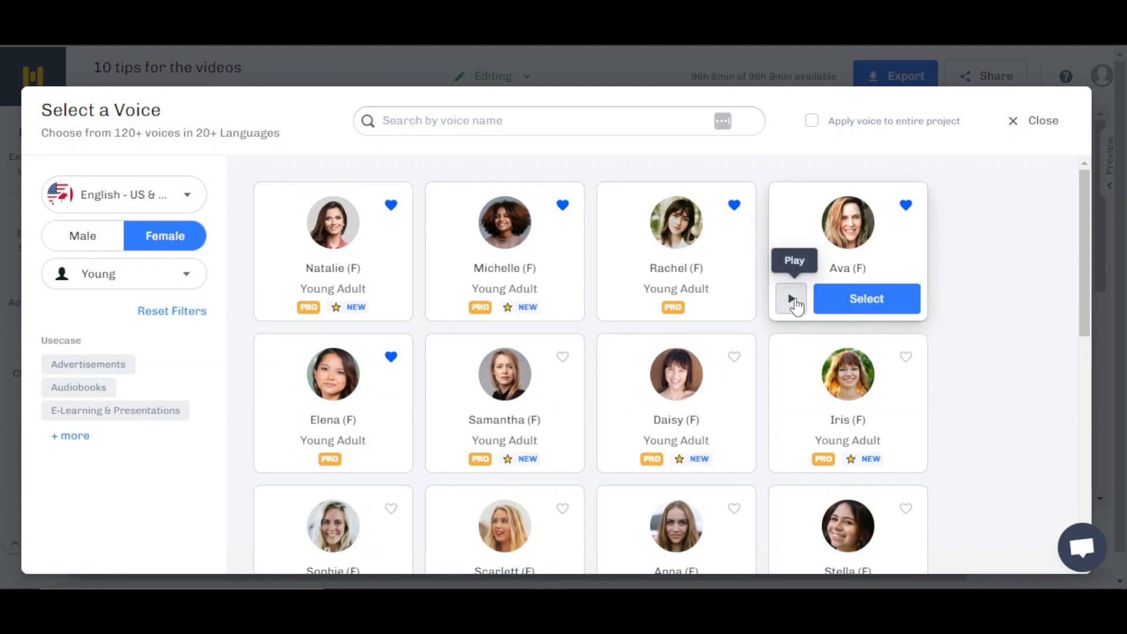
Step: Preview the Ava voice and select it for the entire project
{"action": "left_click", "coordinate": [796, 304]}
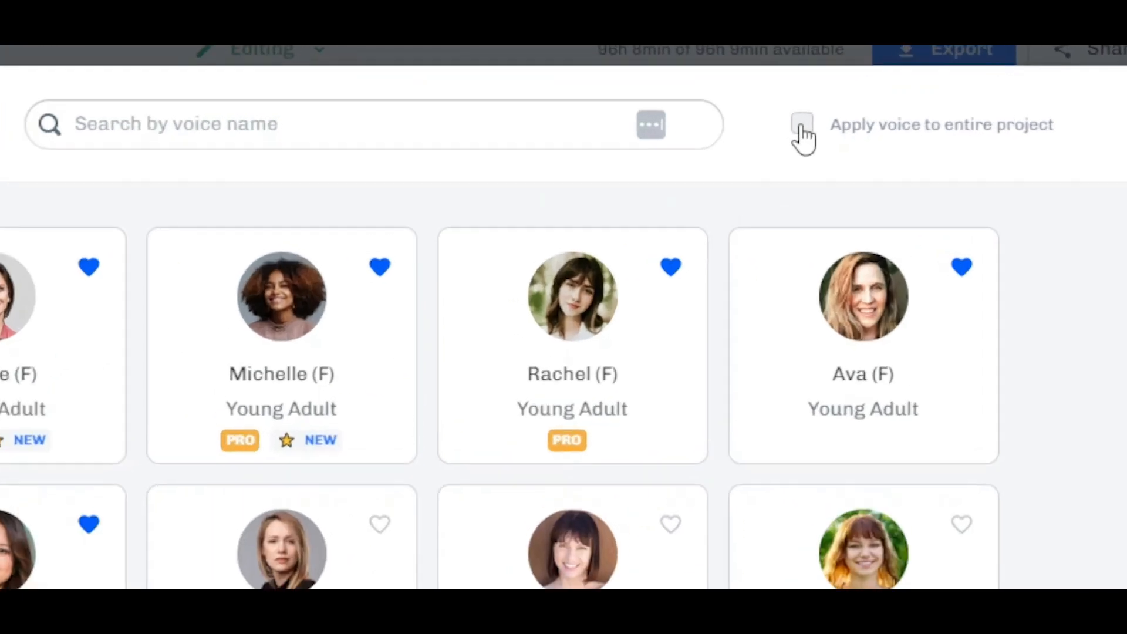
{"action": "left_click", "coordinate": [811, 121]}
{"action": "left_click", "coordinate": [854, 373]}
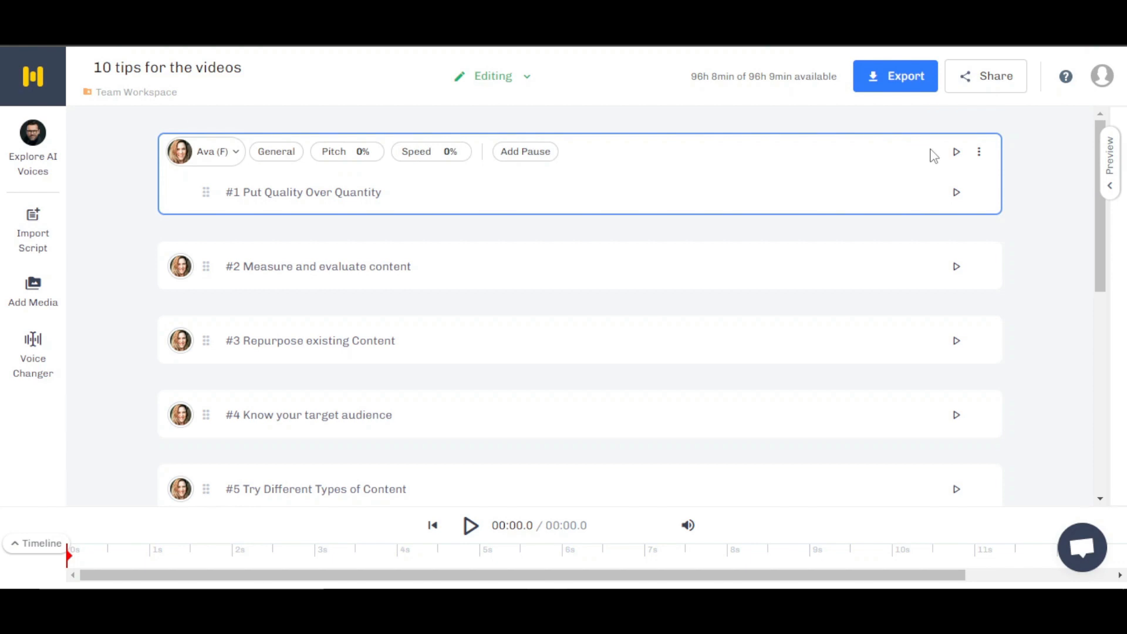
Step: Look through the first block's additional options and play its voice-over
{"action": "left_click", "coordinate": [982, 156]}
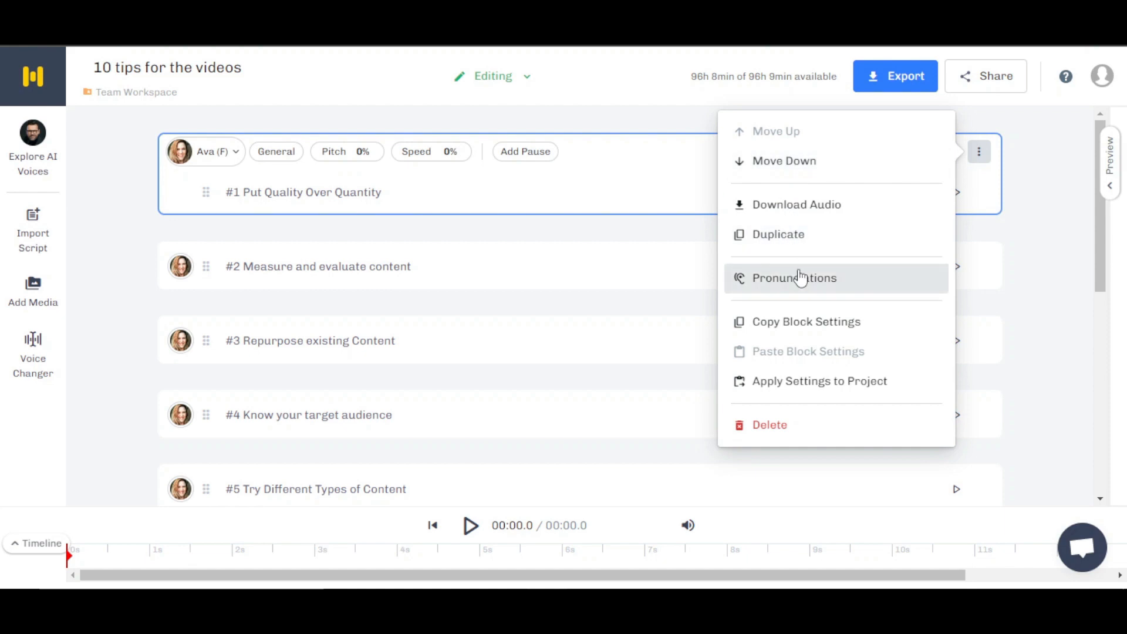
{"action": "left_click", "coordinate": [1041, 303]}
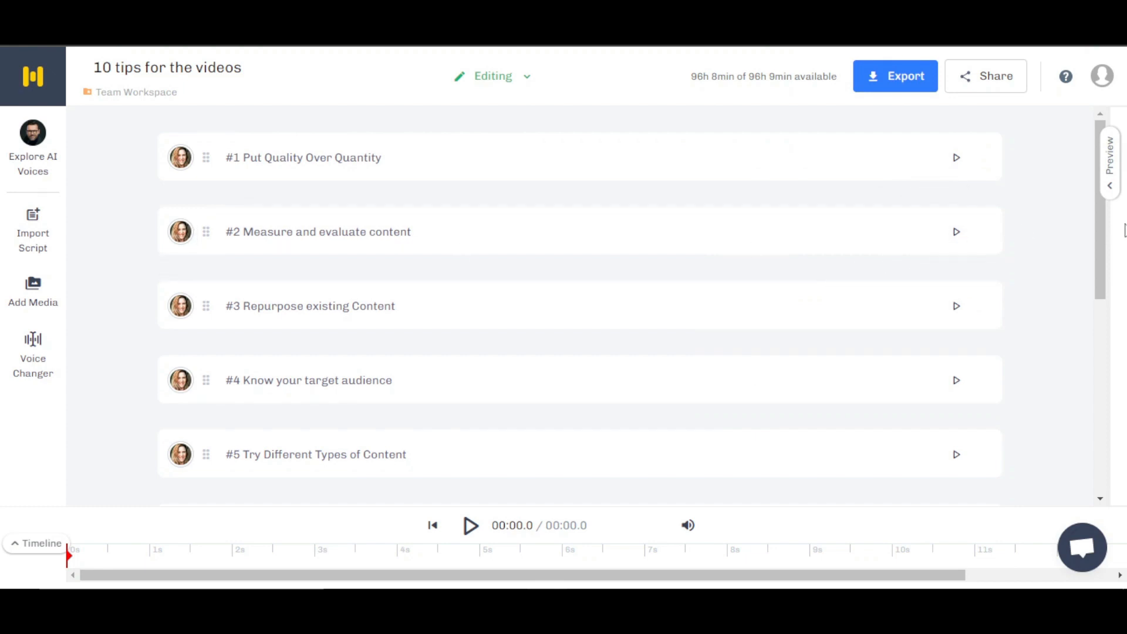
{"action": "left_click", "coordinate": [955, 157]}
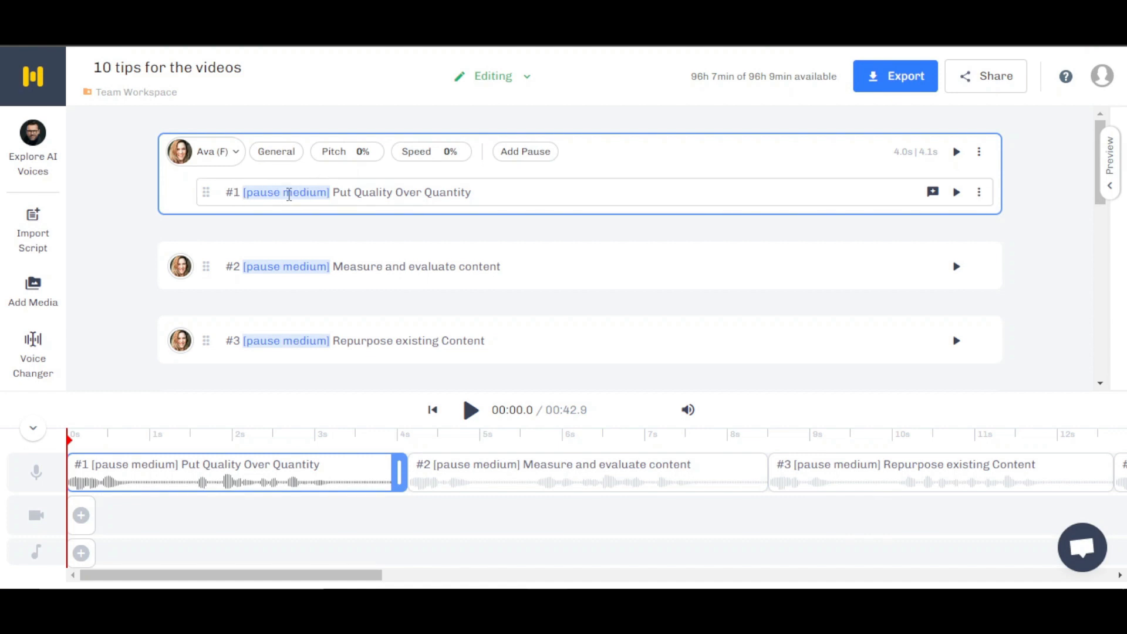
Step: Check the preset pause lengths for the first block and play the full voice-over on the timeline
{"action": "left_click", "coordinate": [524, 153]}
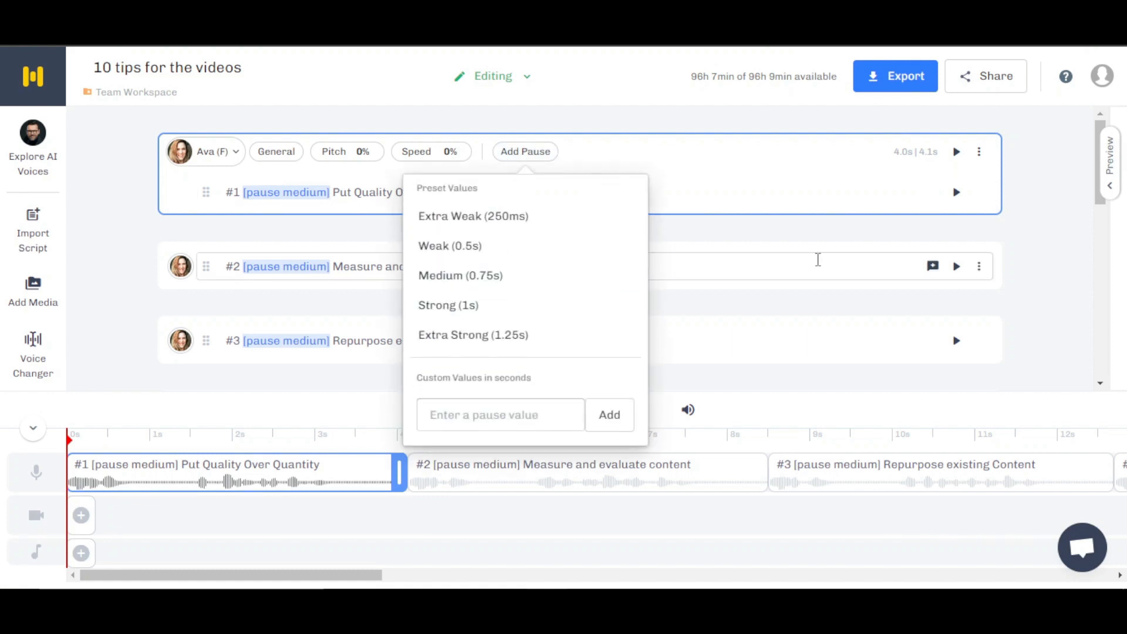
{"action": "left_click", "coordinate": [1089, 243]}
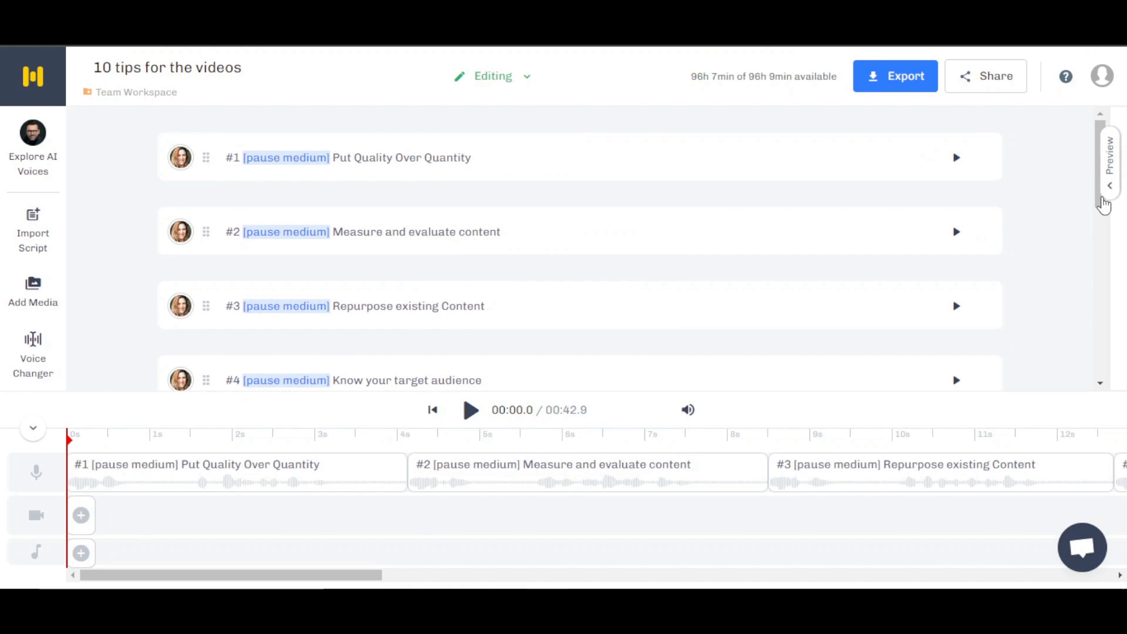
{"action": "scroll", "coordinate": [1102, 200], "scroll_direction": "down", "scroll_amount": 1}
{"action": "scroll", "coordinate": [1103, 223], "scroll_direction": "down", "scroll_amount": 5}
{"action": "scroll", "coordinate": [1103, 194], "scroll_direction": "up", "scroll_amount": 6}
{"action": "left_click", "coordinate": [476, 412]}
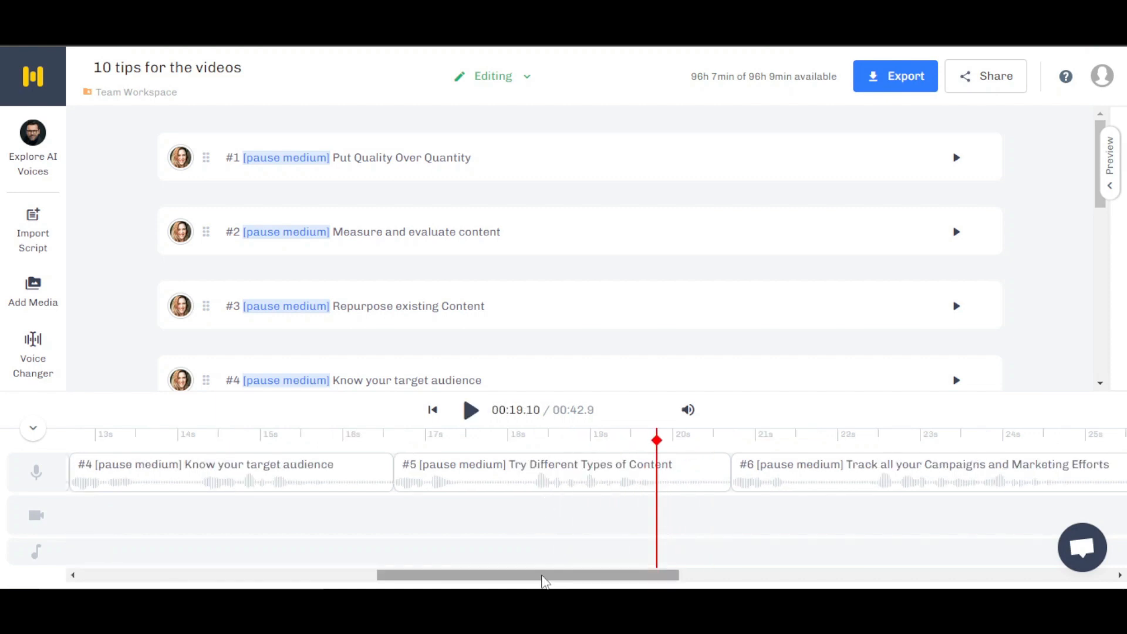
{"action": "left_click_drag", "start_coordinate": [543, 580], "coordinate": [244, 576]}
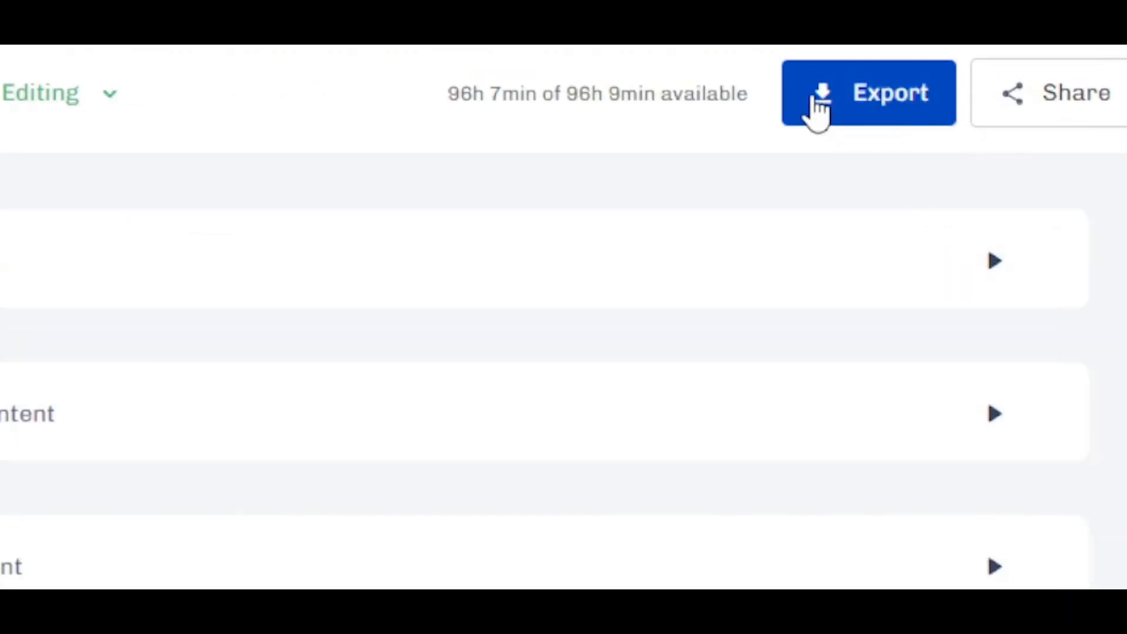
Step: Export the voice-over, switch to Pictory and apply the uploaded 00:42 track to the entire video
{"action": "left_click", "coordinate": [811, 95]}
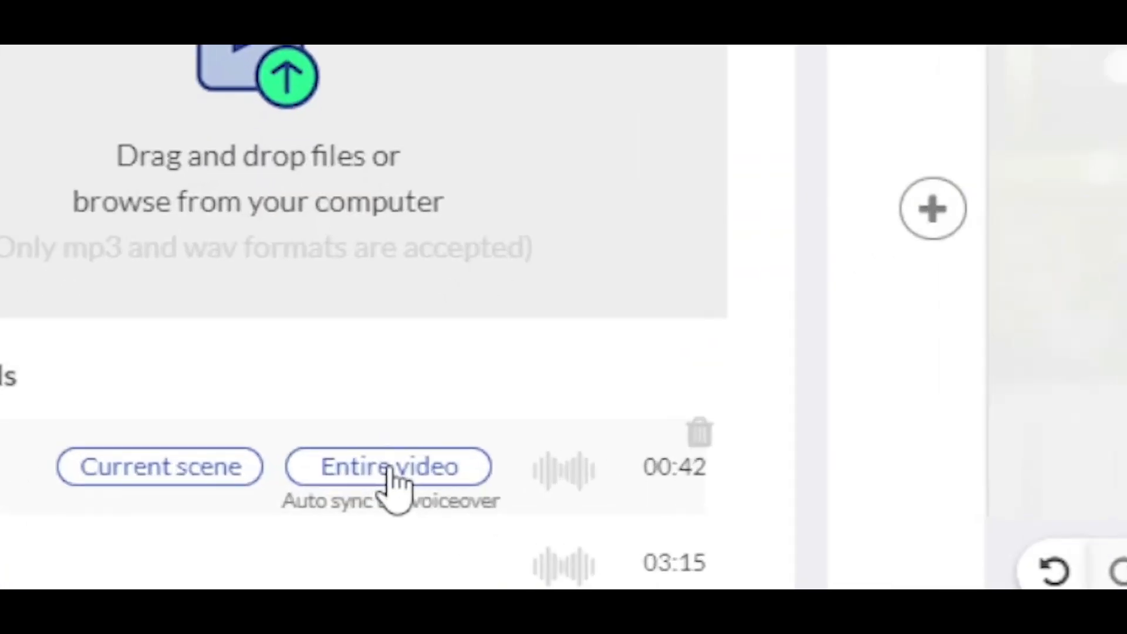
{"action": "left_click", "coordinate": [389, 468]}
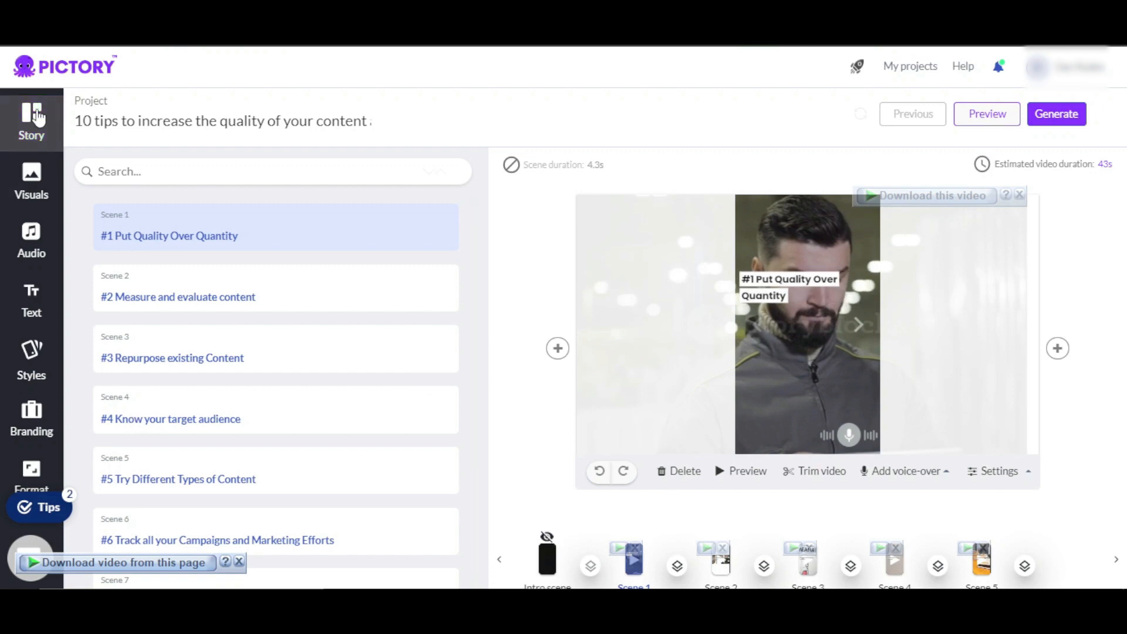
Step: View the project's template styles, generate the project as a video and dismiss the progress window
{"action": "left_click", "coordinate": [23, 363]}
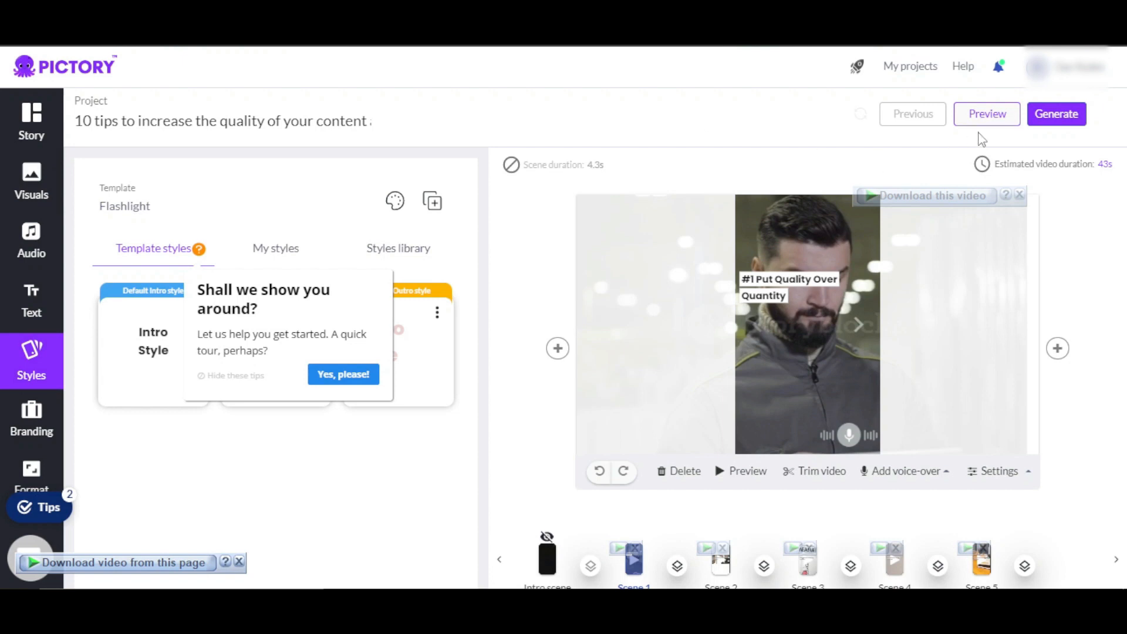
{"action": "left_click", "coordinate": [1034, 122]}
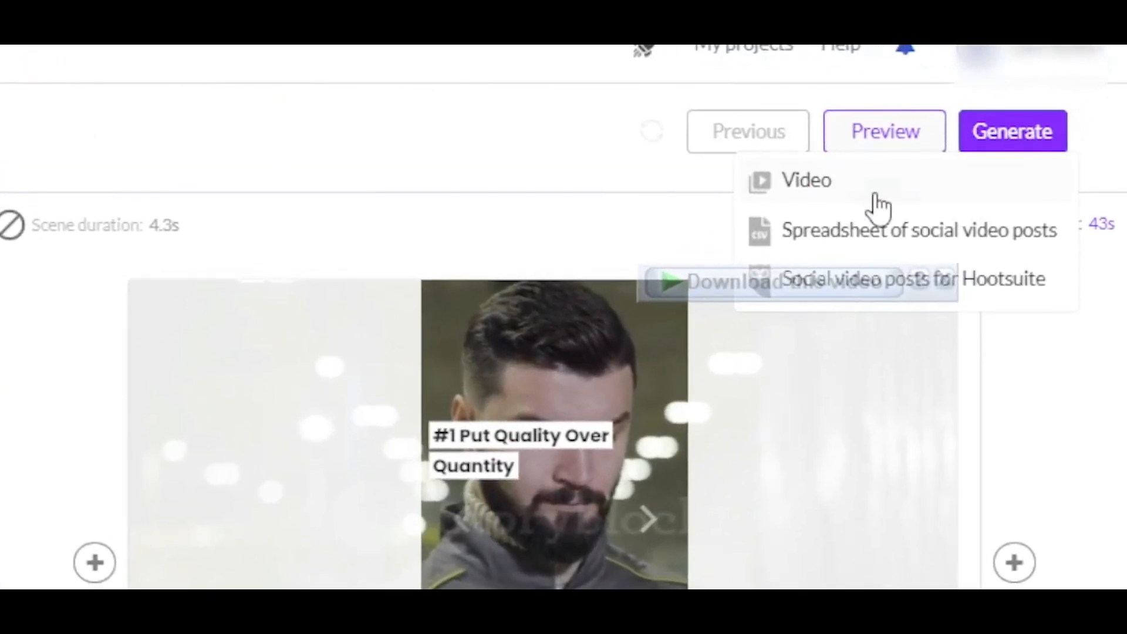
{"action": "left_click", "coordinate": [843, 185]}
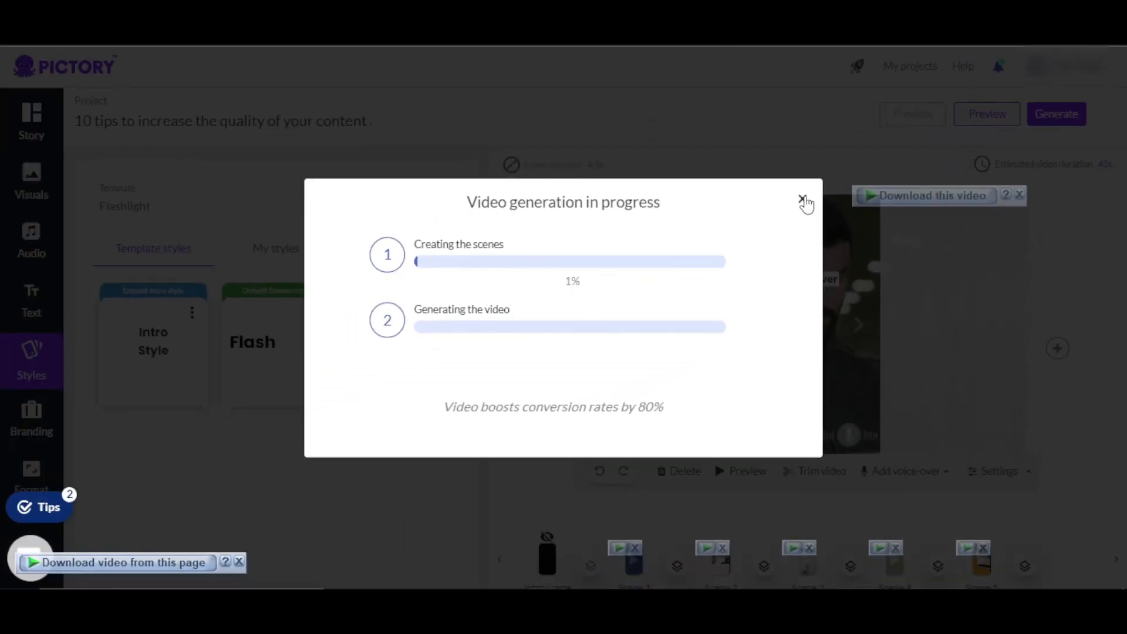
{"action": "left_click", "coordinate": [802, 200]}
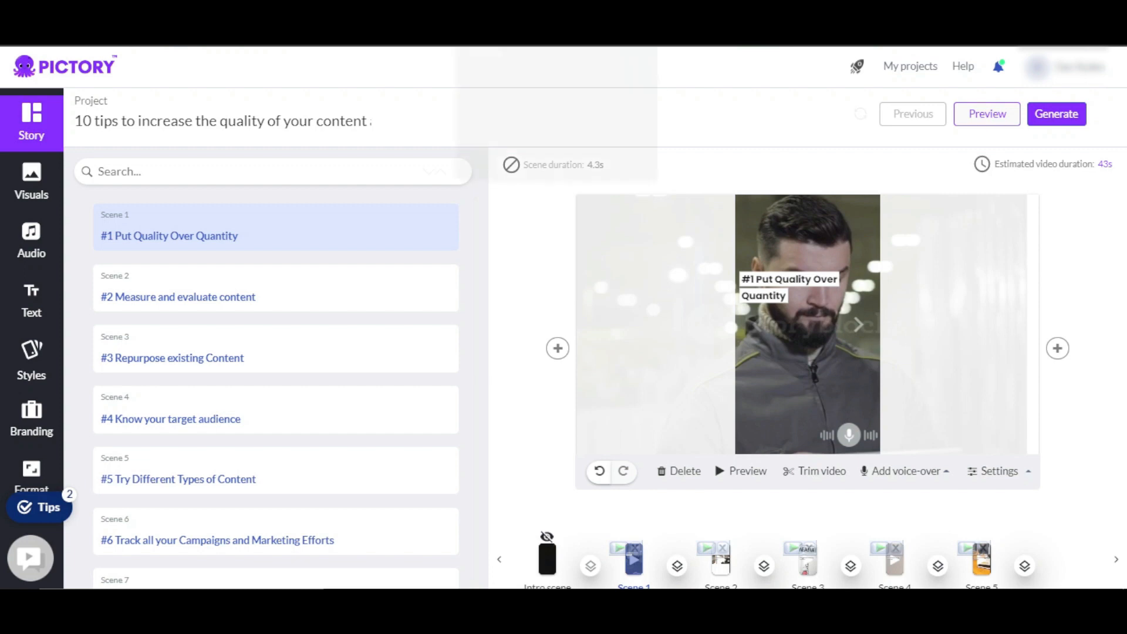
{"action": "left_click", "coordinate": [506, 14]}
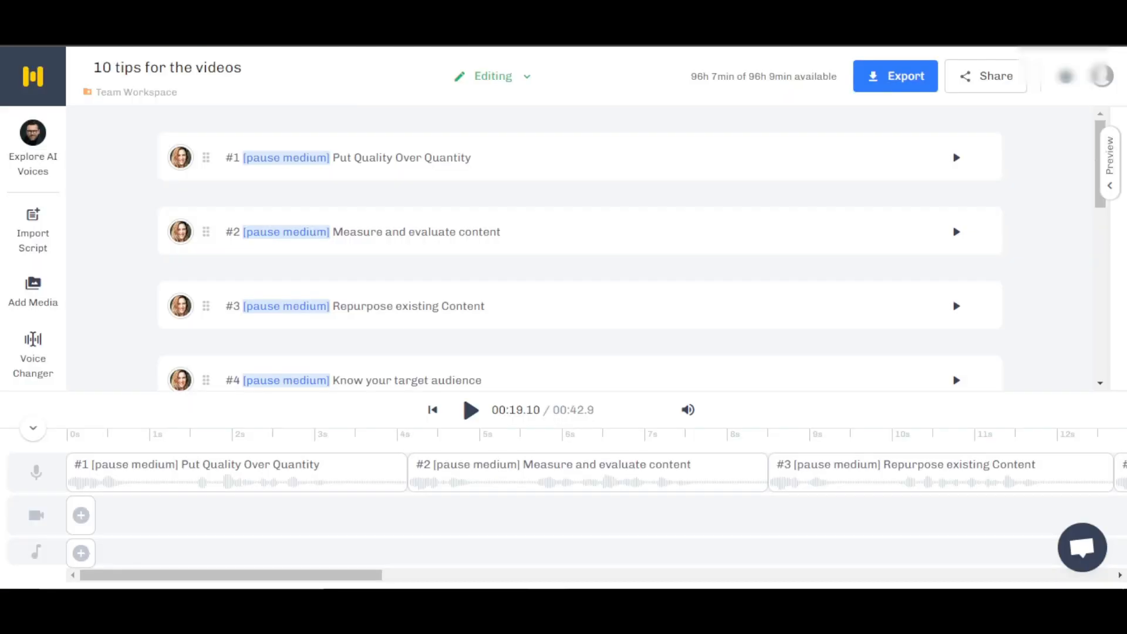
{"action": "left_click", "coordinate": [365, 14]}
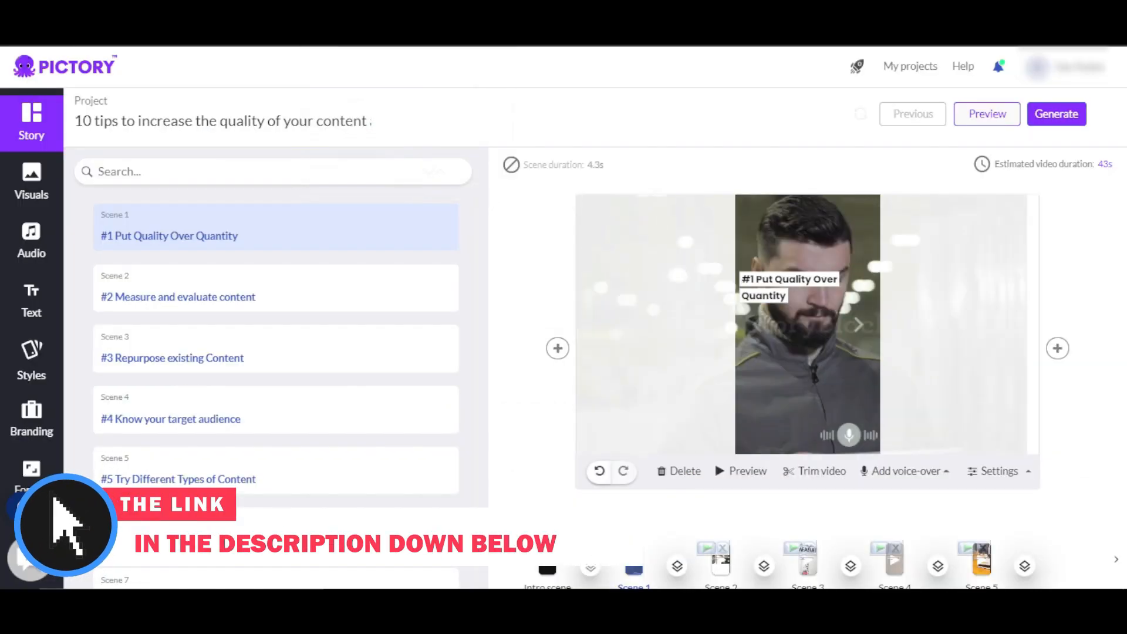